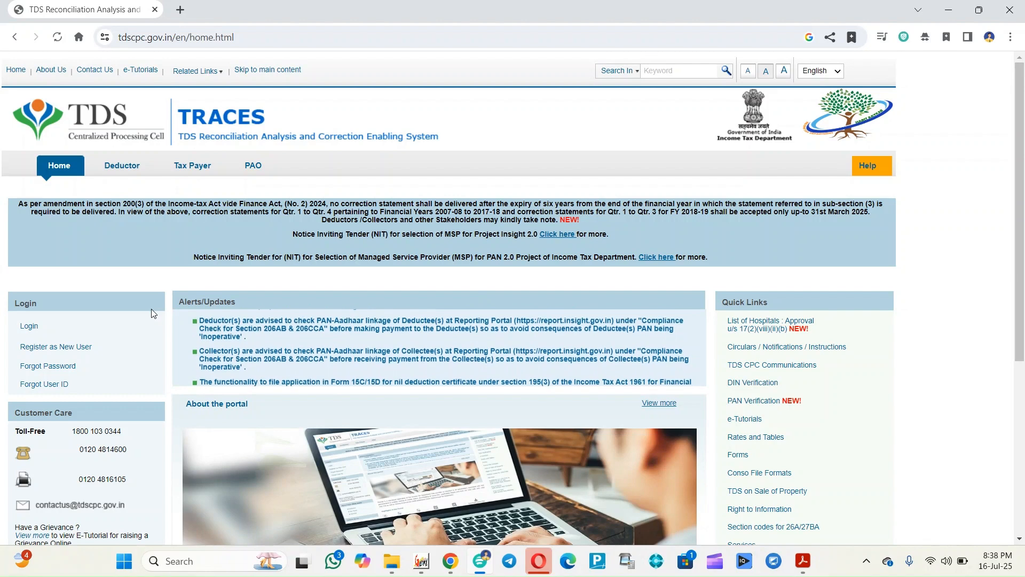
# Choose Tax Payer under Register as New User to open the Step 1 Validation Details form
pyautogui.moveTo(128, 323)
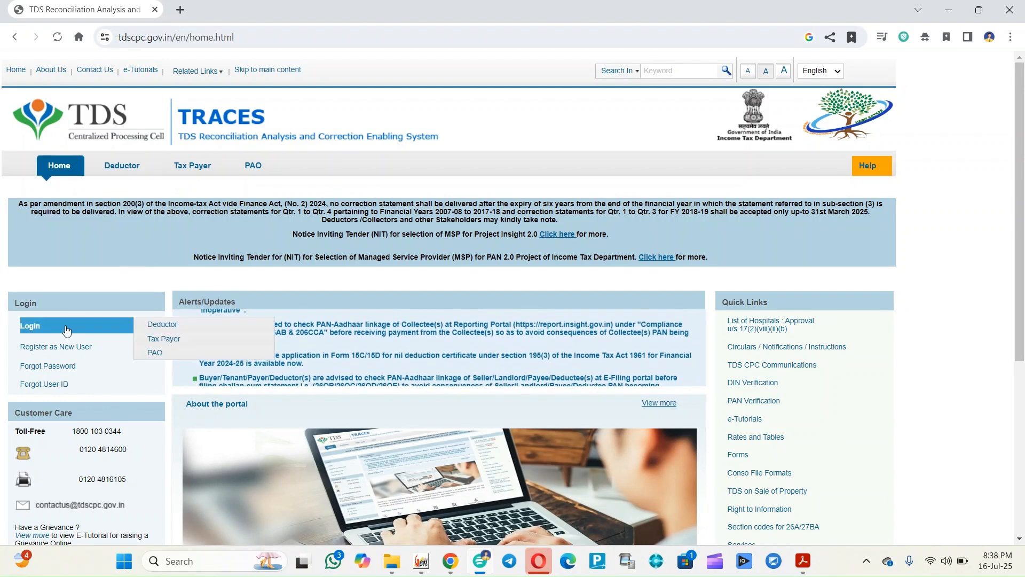
pyautogui.moveTo(48, 350)
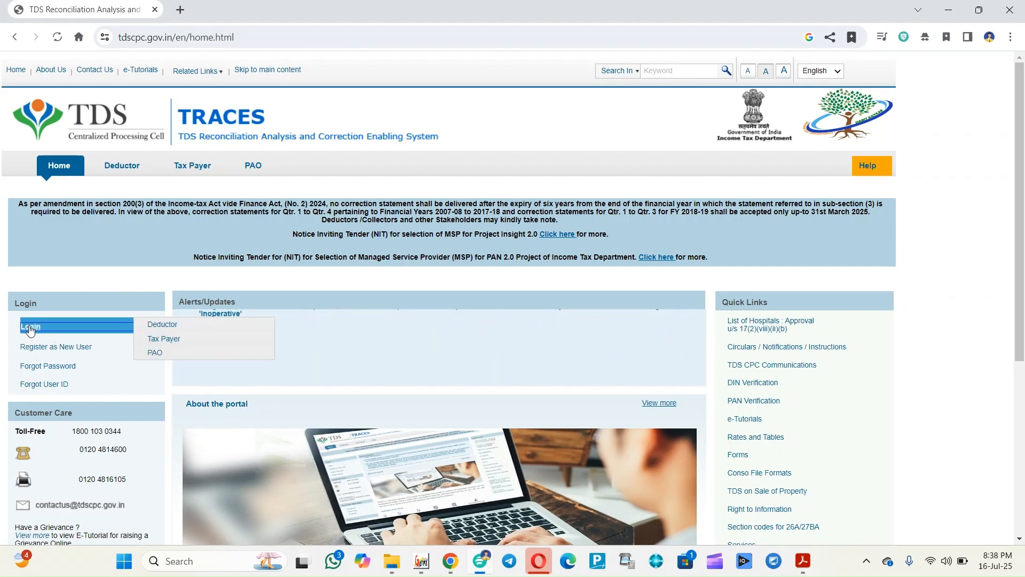
pyautogui.moveTo(58, 325)
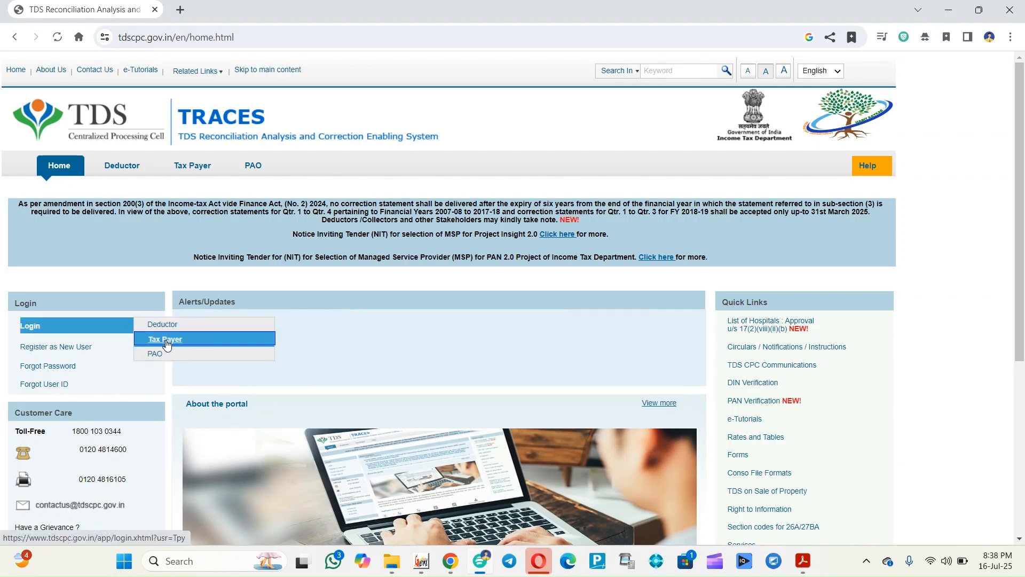
pyautogui.moveTo(96, 347)
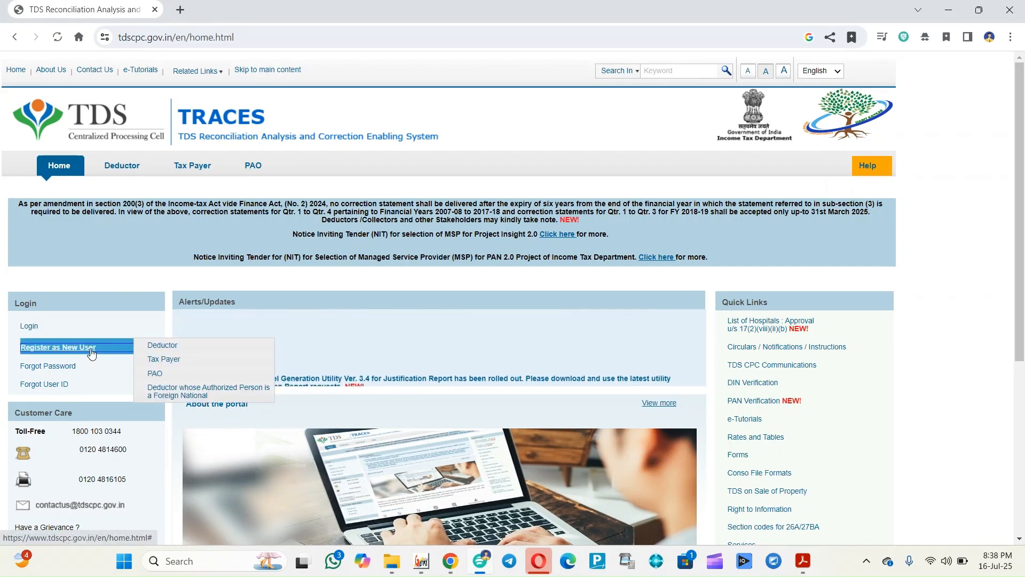
pyautogui.click(172, 362)
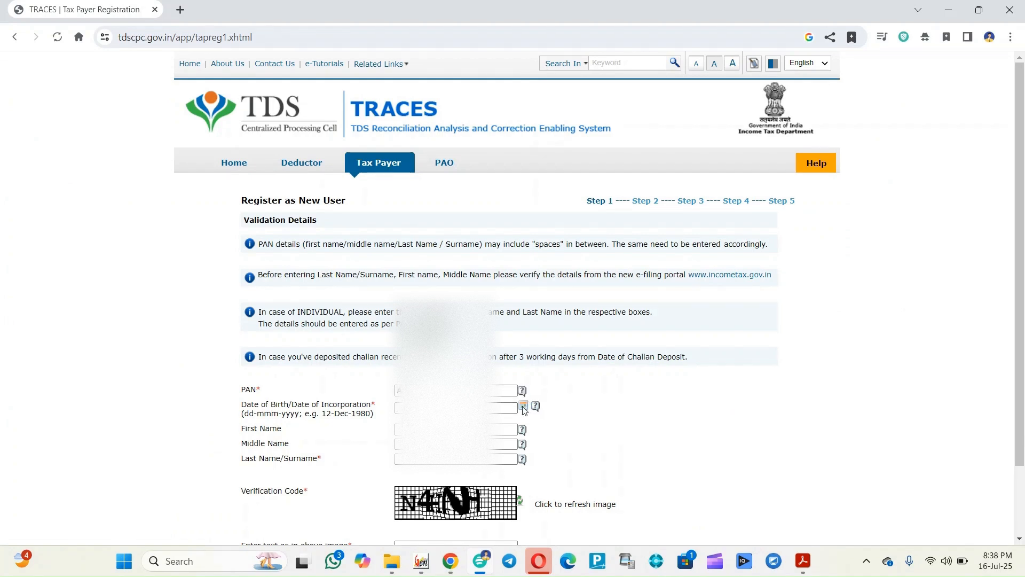
# Fill the date of birth from the calendar, with 1984 as the birth year
pyautogui.click(523, 406)
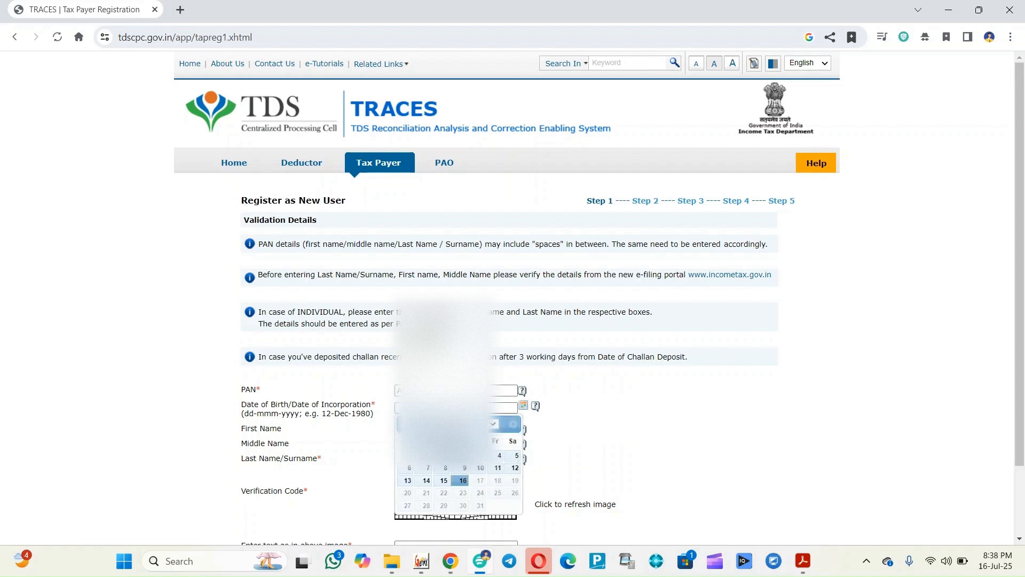
pyautogui.click(441, 424)
pyautogui.scroll(6, 439, 267)
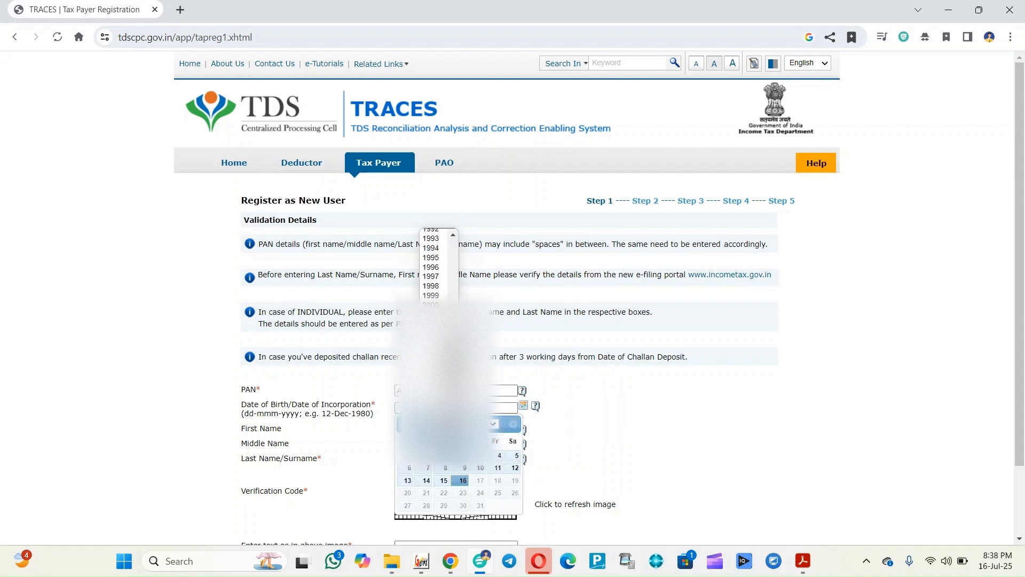
pyautogui.scroll(3, 437, 270)
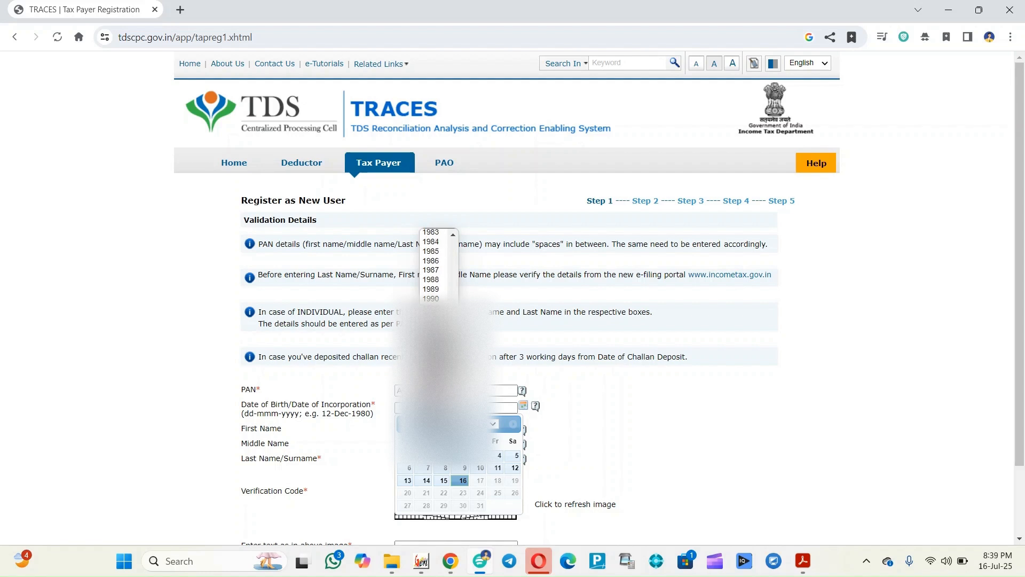
pyautogui.click(433, 273)
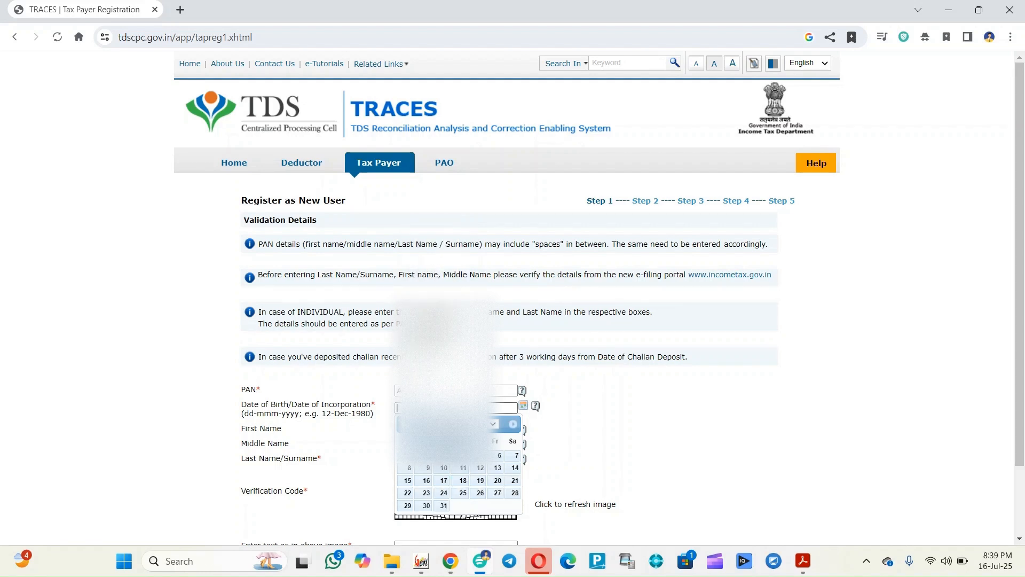
pyautogui.click(492, 423)
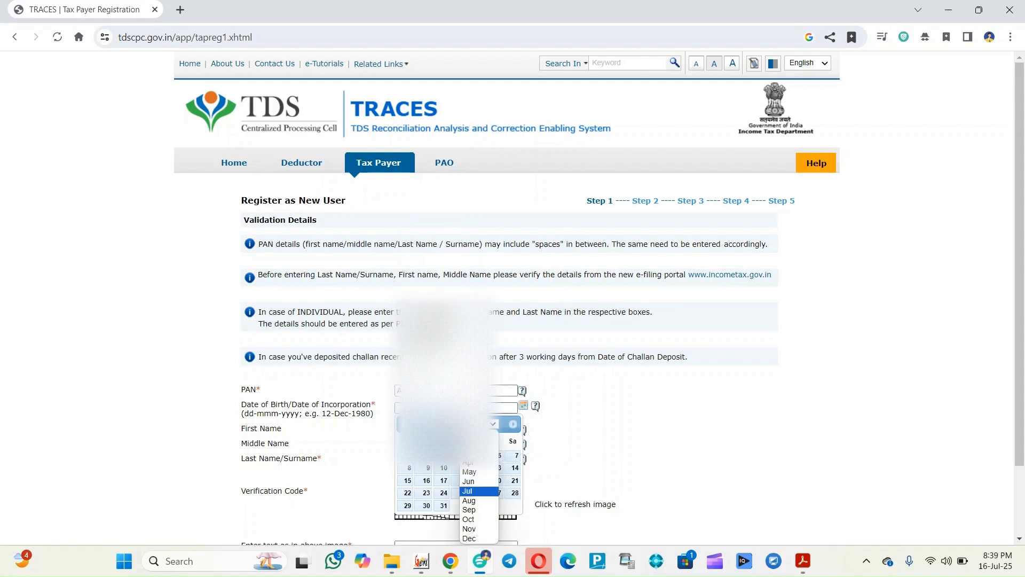
pyautogui.click(477, 466)
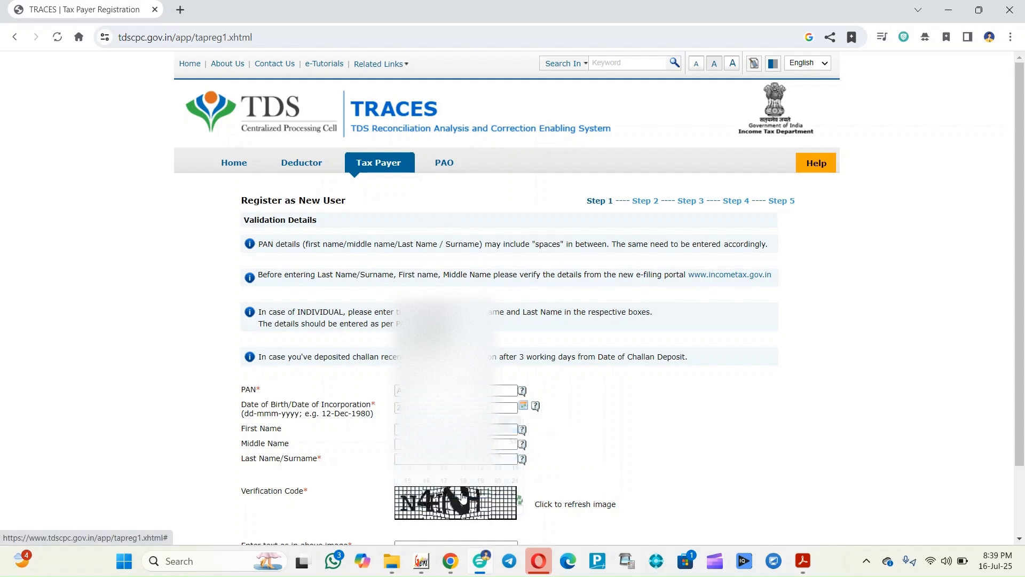
pyautogui.click(460, 492)
# Enter the taxpayer's name and the verification code, then submit Step 1
pyautogui.click(419, 430)
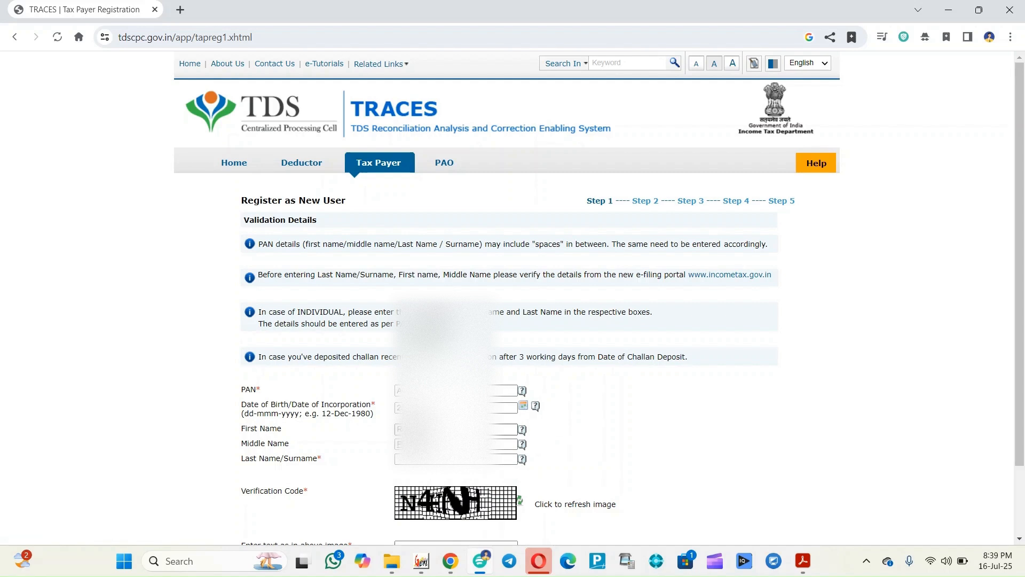
pyautogui.write('...')
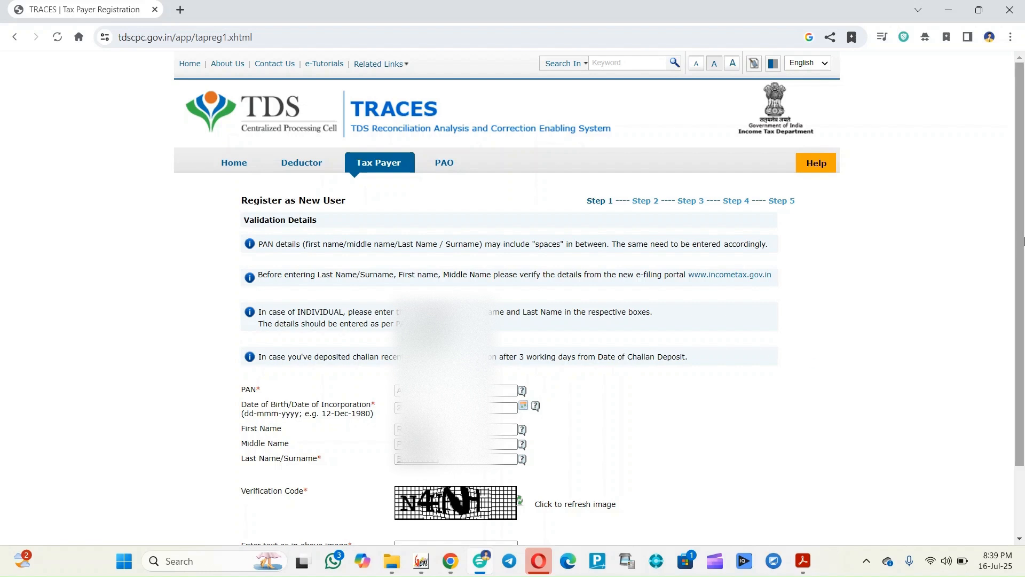
pyautogui.scroll(-2, 598, 427)
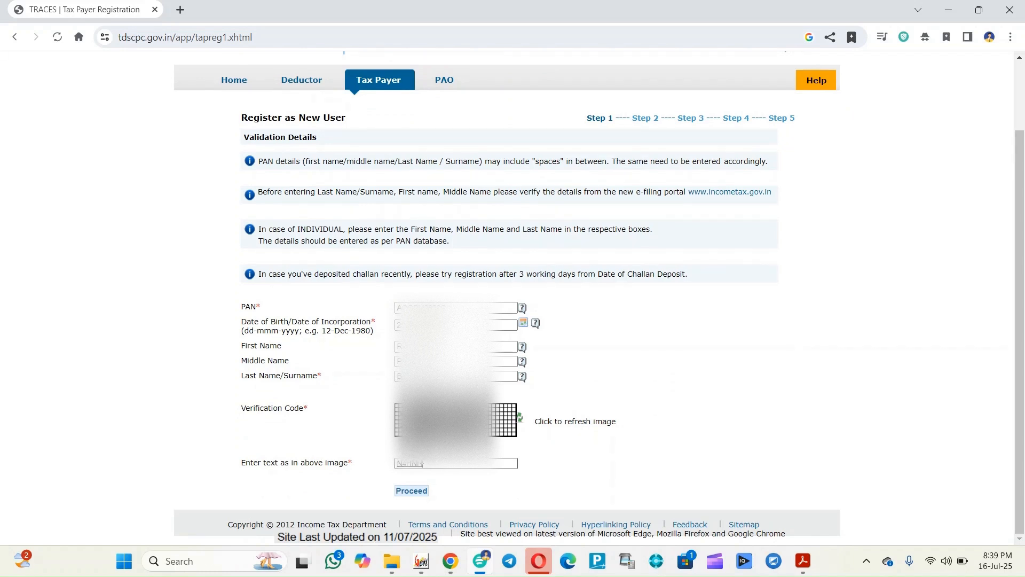
pyautogui.click(410, 491)
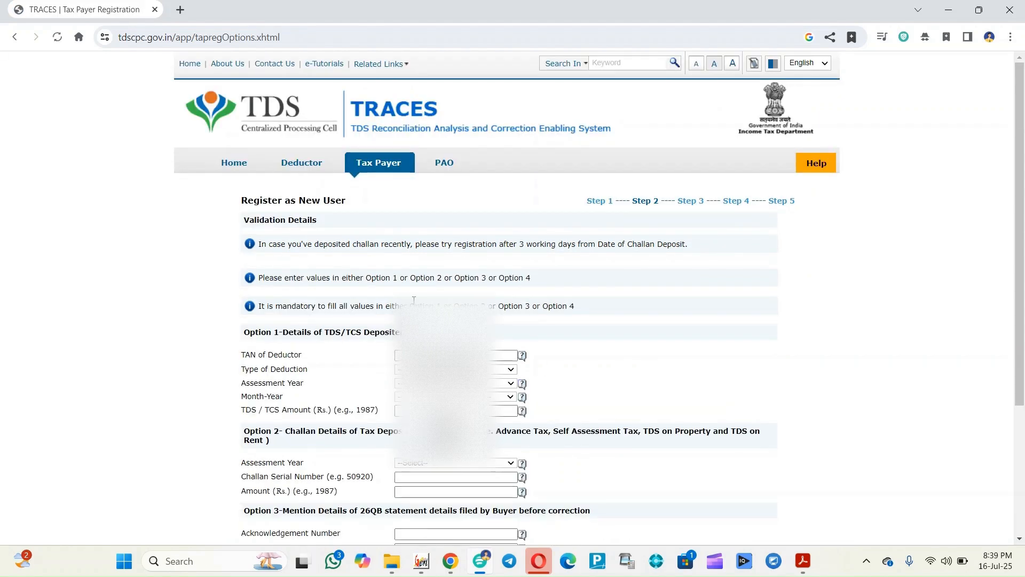
# Select 2025-26 in the Option 2 challan Assessment Year dropdown on Step 2
pyautogui.moveTo(1021, 115); pyautogui.dragTo(1022, 244)
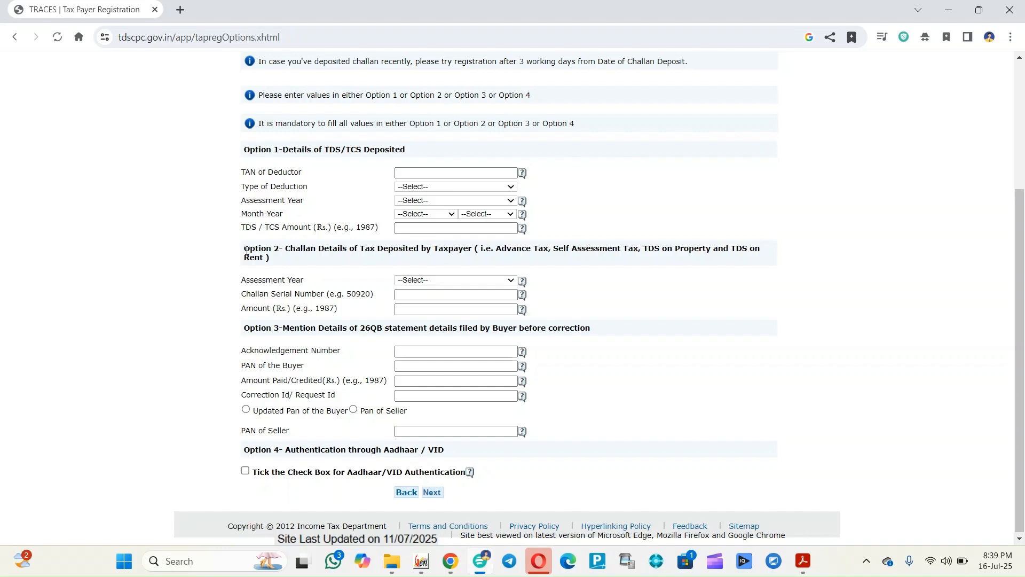
pyautogui.moveTo(246, 250); pyautogui.dragTo(764, 255)
pyautogui.moveTo(246, 328); pyautogui.dragTo(601, 328)
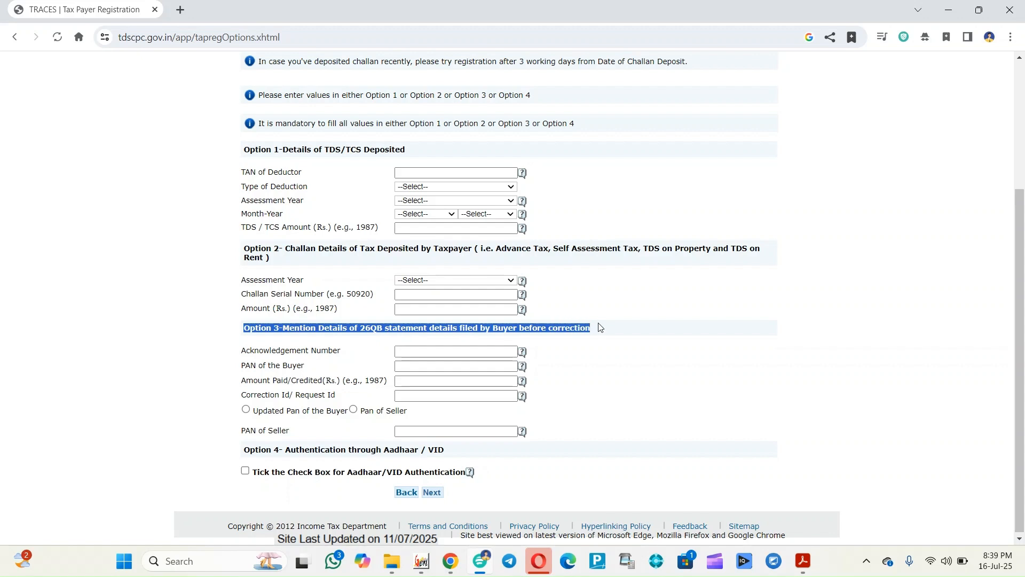
pyautogui.click(422, 283)
pyautogui.moveTo(241, 249); pyautogui.dragTo(409, 261)
pyautogui.click(422, 282)
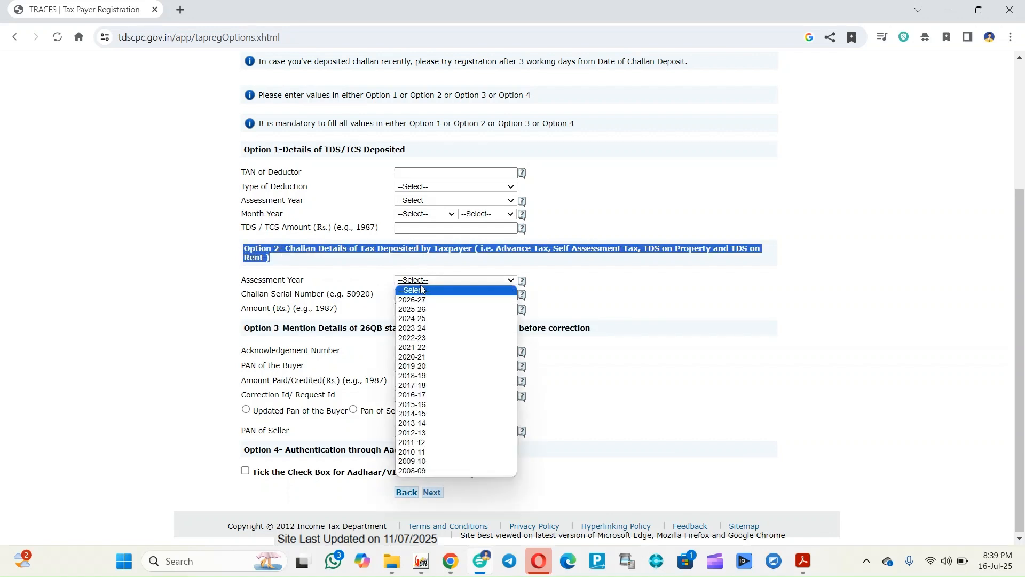
pyautogui.click(413, 309)
pyautogui.click(804, 561)
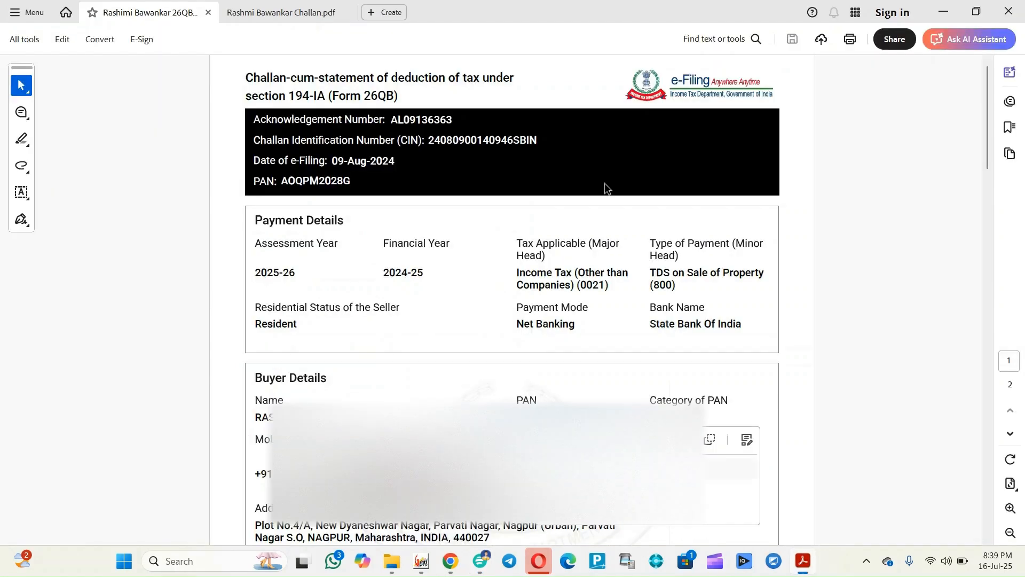
pyautogui.click(307, 13)
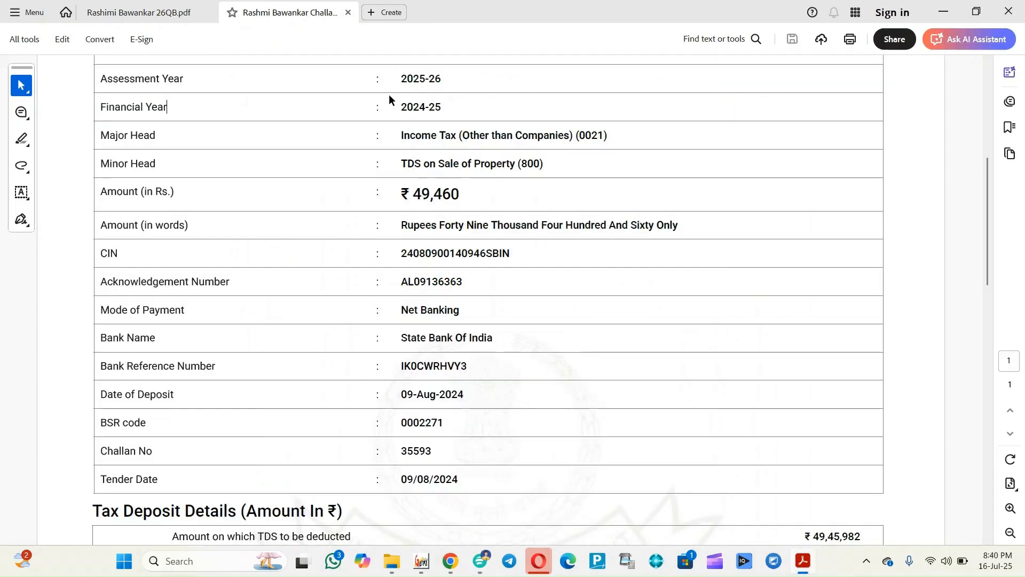
pyautogui.hotkey('alt', 'Tab')
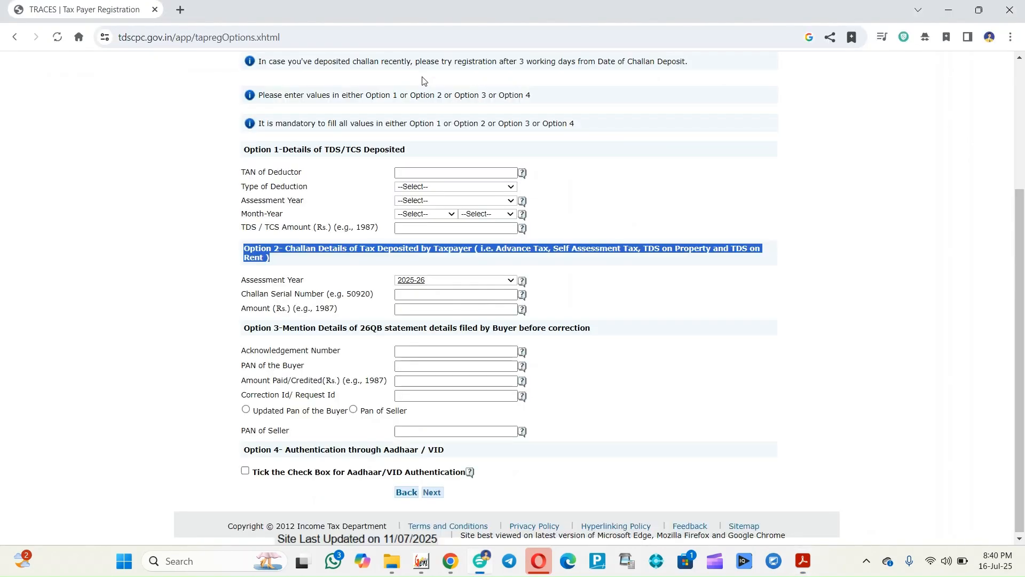
pyautogui.click(420, 294)
pyautogui.hotkey('alt', 'Tab')
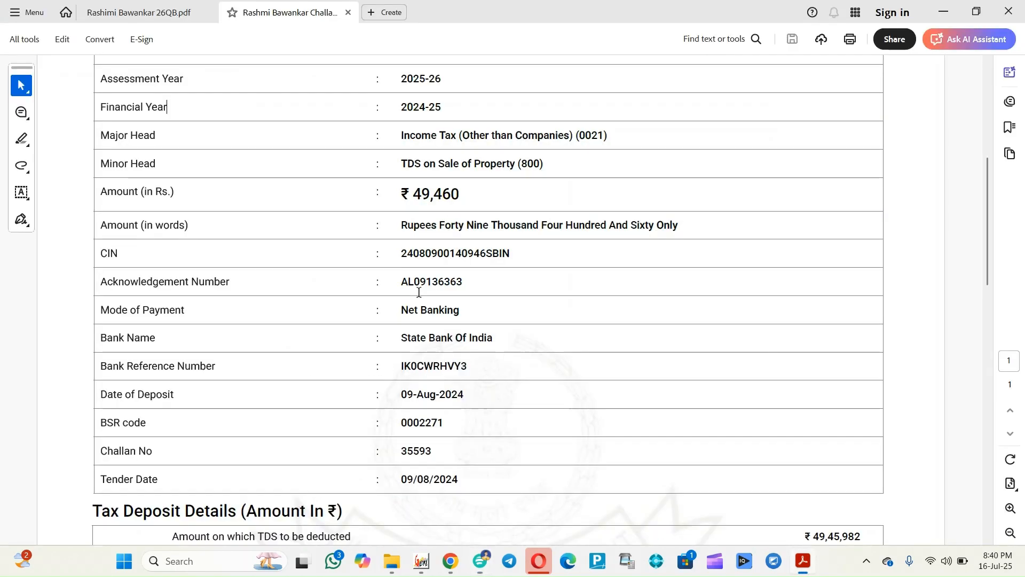
pyautogui.moveTo(402, 452); pyautogui.dragTo(434, 451)
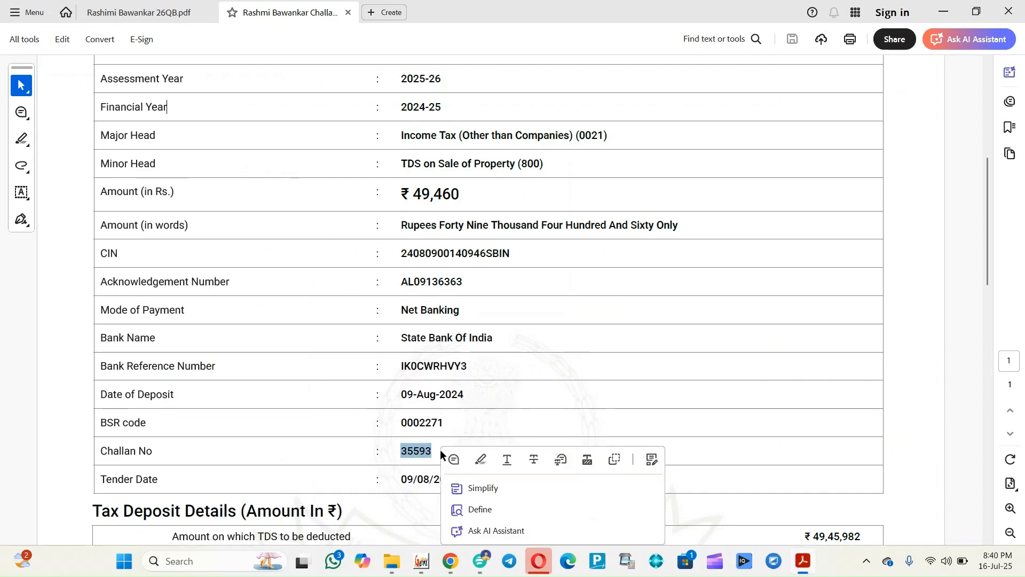
pyautogui.hotkey('alt', 'Tab')
pyautogui.write('355')
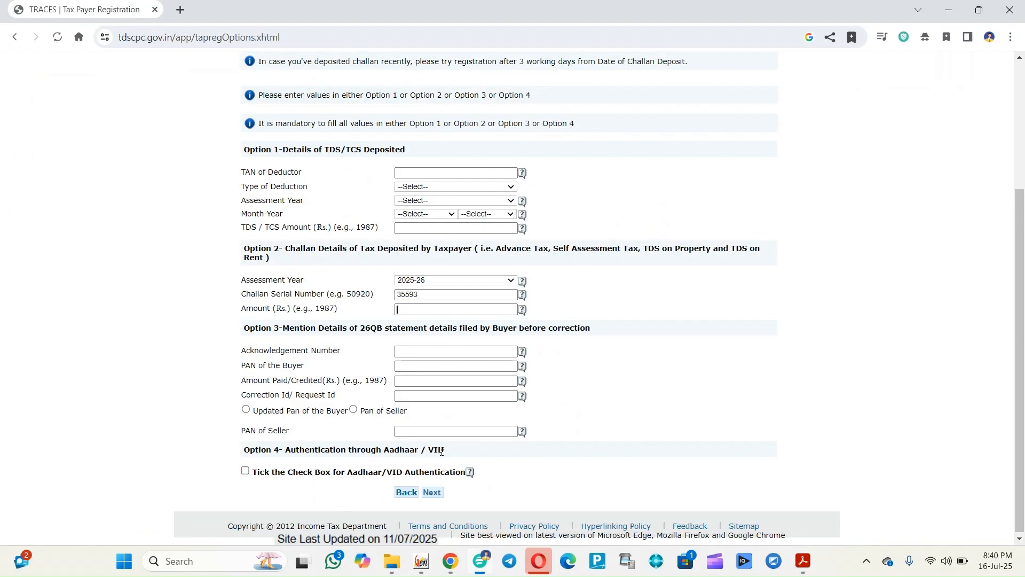
# Enter the challan amount 49460 and continue to the Step 3 address form
pyautogui.hotkey('alt', 'Tab')
pyautogui.click(409, 203)
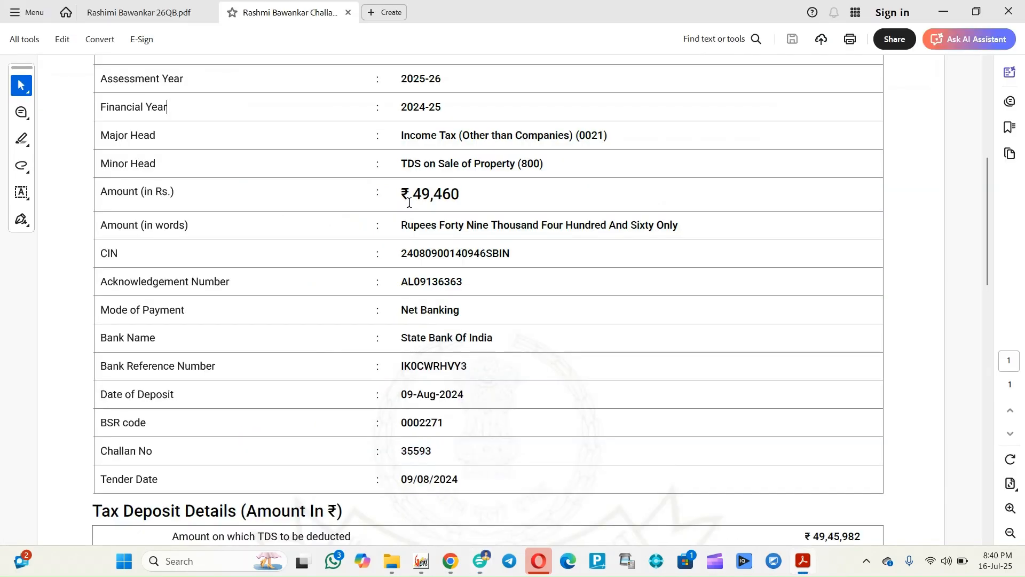
pyautogui.moveTo(409, 203); pyautogui.dragTo(459, 198)
pyautogui.hotkey('alt', 'Tab')
pyautogui.write('49')
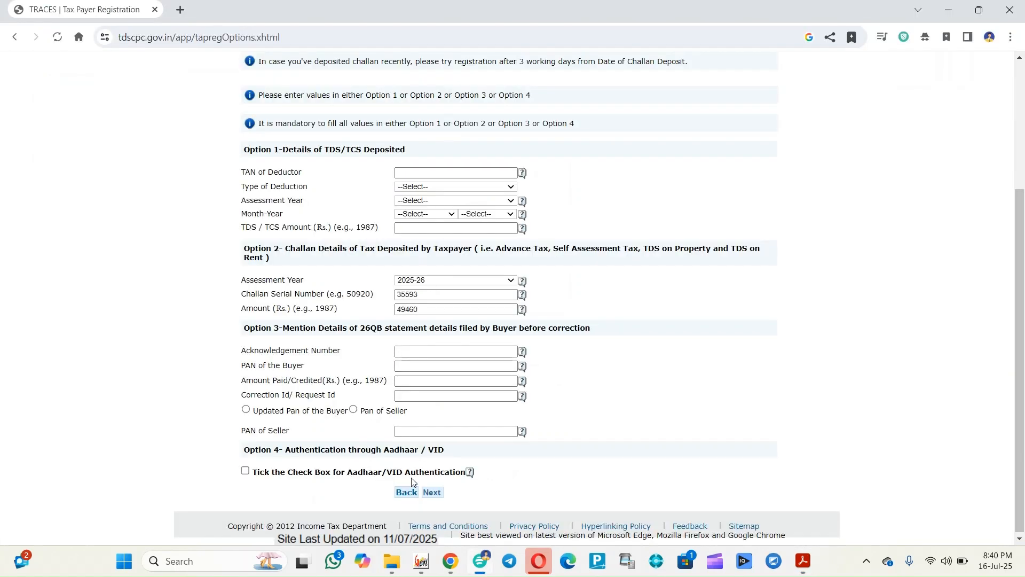
pyautogui.click(436, 493)
pyautogui.click(417, 276)
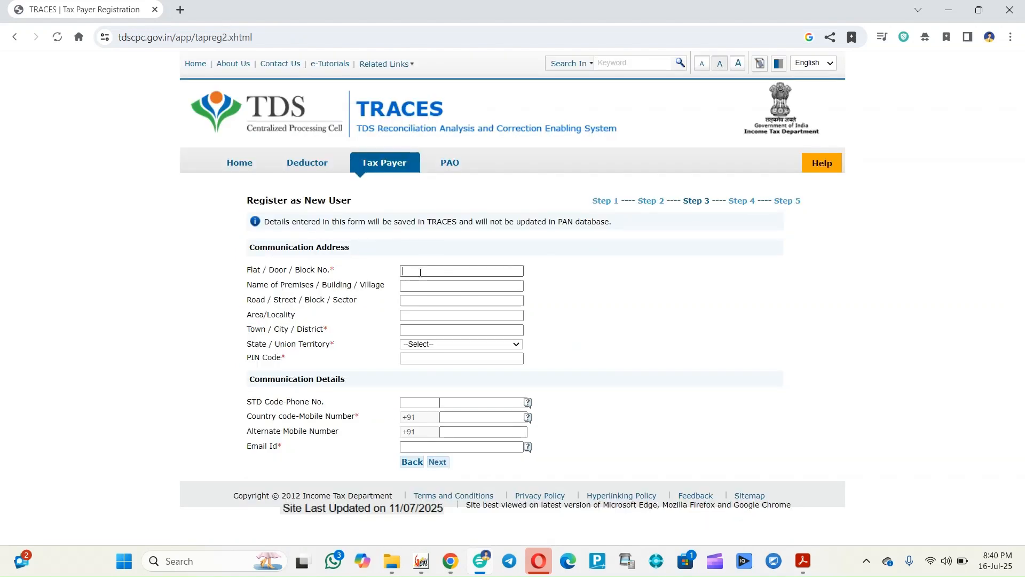
# Copy the plot number and premises name from the Form 26QB PDF into the address fields
pyautogui.hotkey('alt', 'Tab')
pyautogui.click(133, 11)
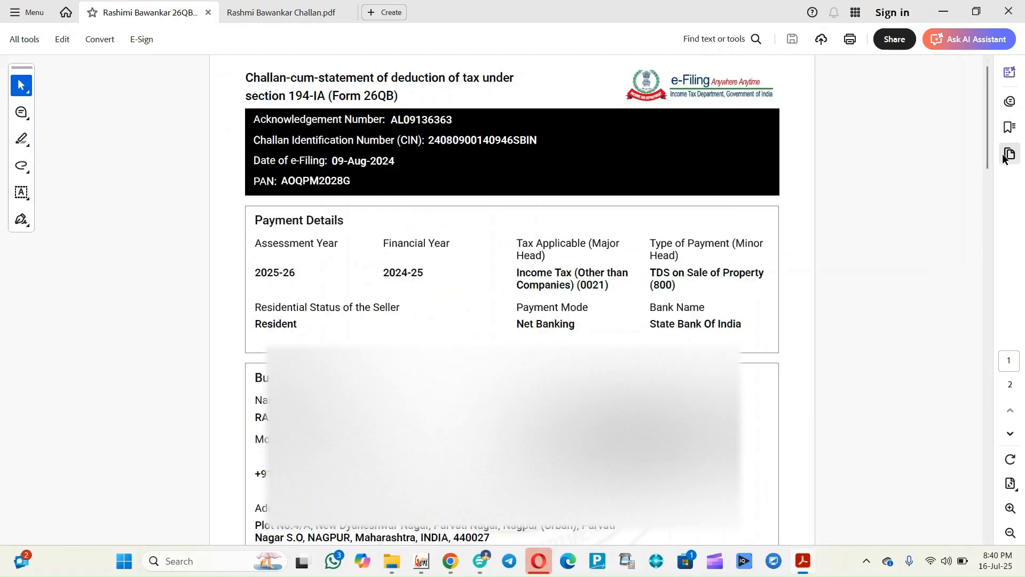
pyautogui.moveTo(987, 143); pyautogui.dragTo(989, 175)
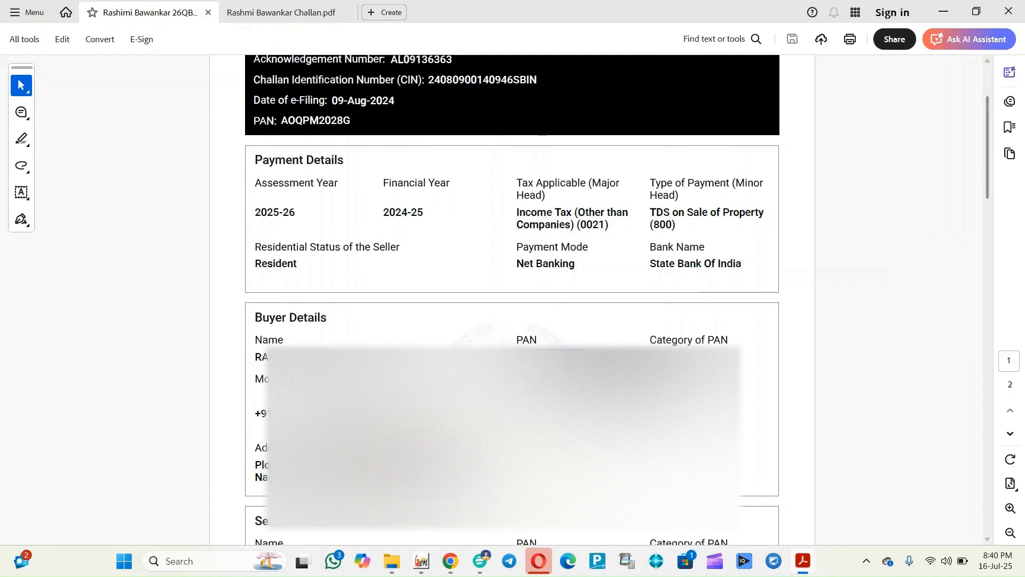
pyautogui.moveTo(253, 465); pyautogui.dragTo(270, 465)
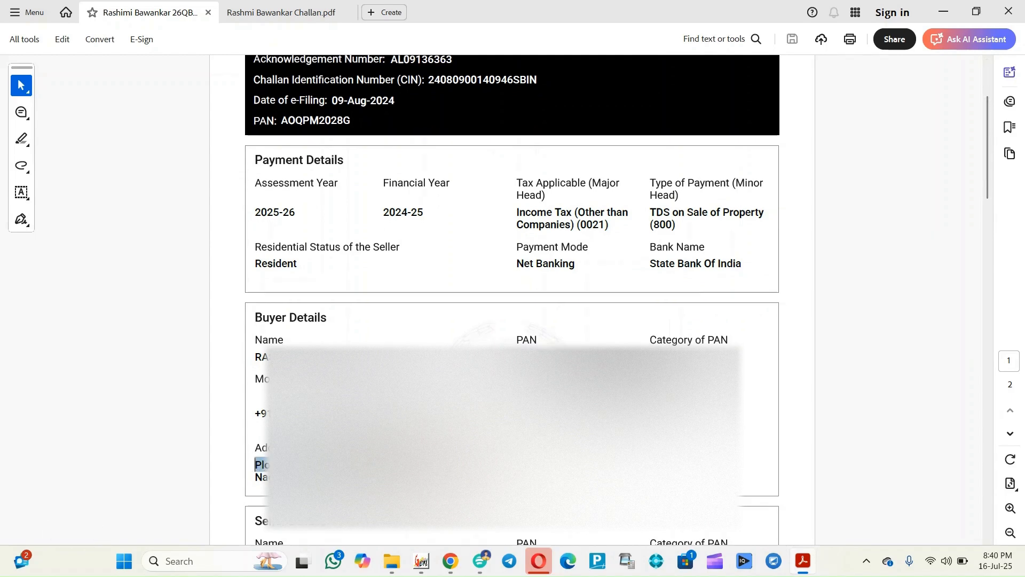
pyautogui.hotkey('alt', 'Tab')
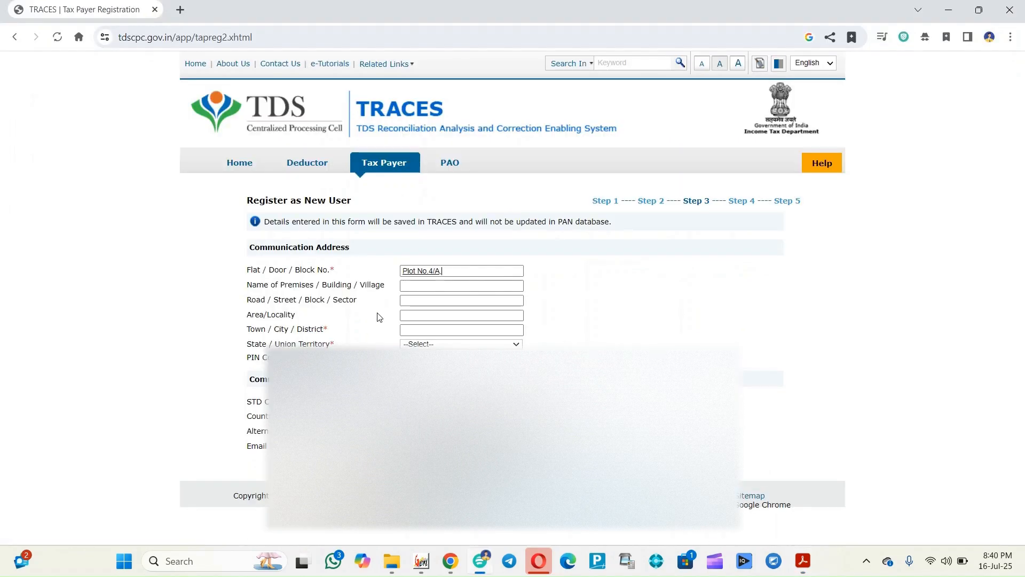
pyautogui.press('Tab')
pyautogui.hotkey('alt', 'Tab')
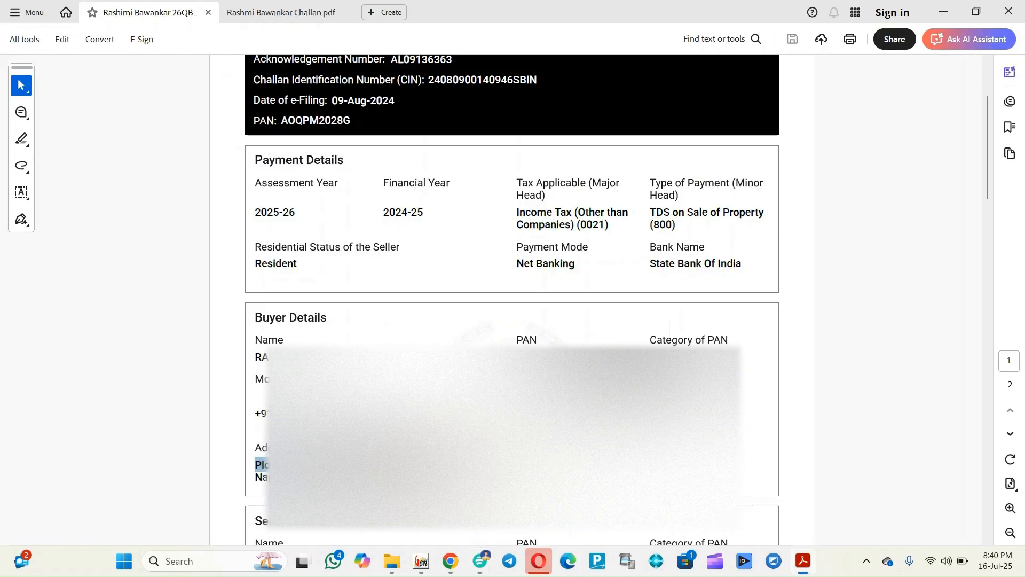
pyautogui.click(363, 465)
pyautogui.hotkey('alt', 'Tab')
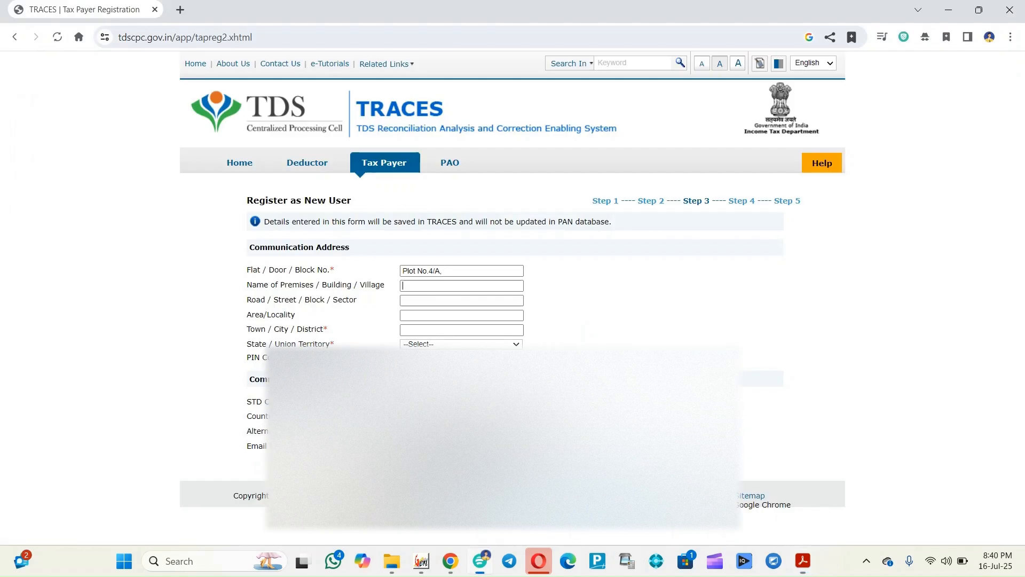
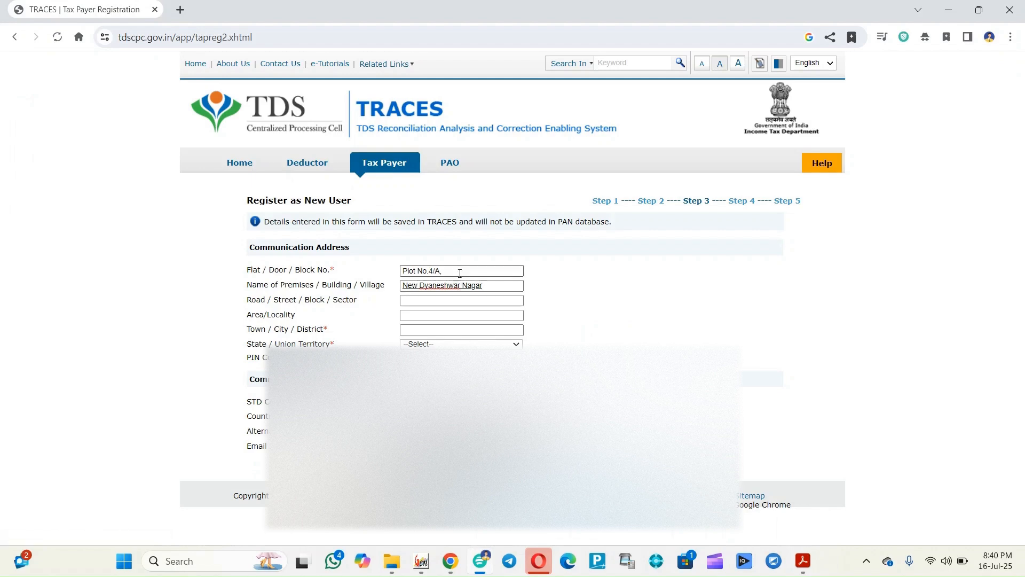
pyautogui.click(460, 270)
pyautogui.press('BackSpace')
pyautogui.press('Tab')
# Fill in the road name from the challan and type the Area/Locality
pyautogui.hotkey('alt', 'Tab')
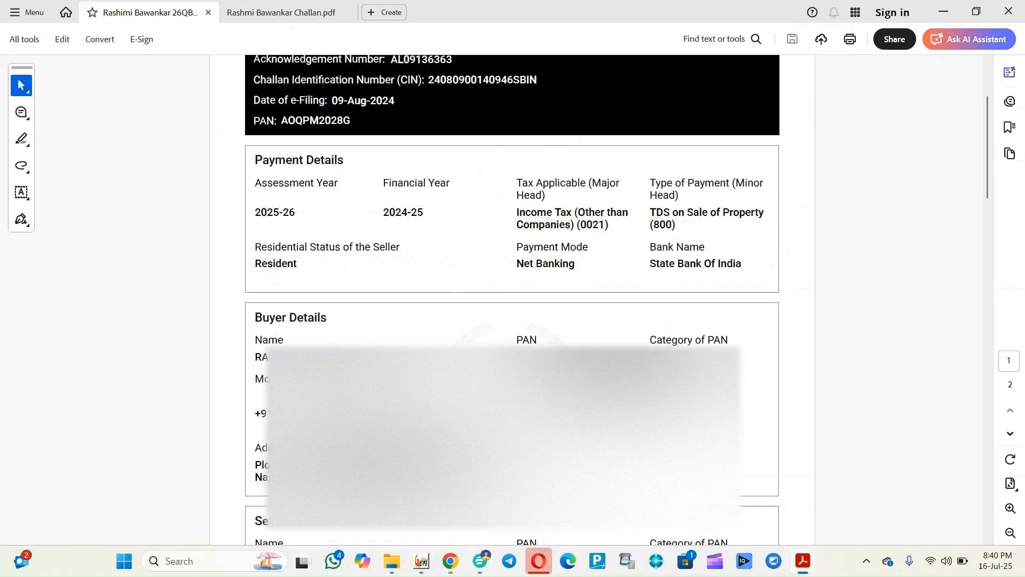
pyautogui.hotkey('alt', 'Tab')
pyautogui.press('Tab')
pyautogui.hotkey('alt', 'Tab')
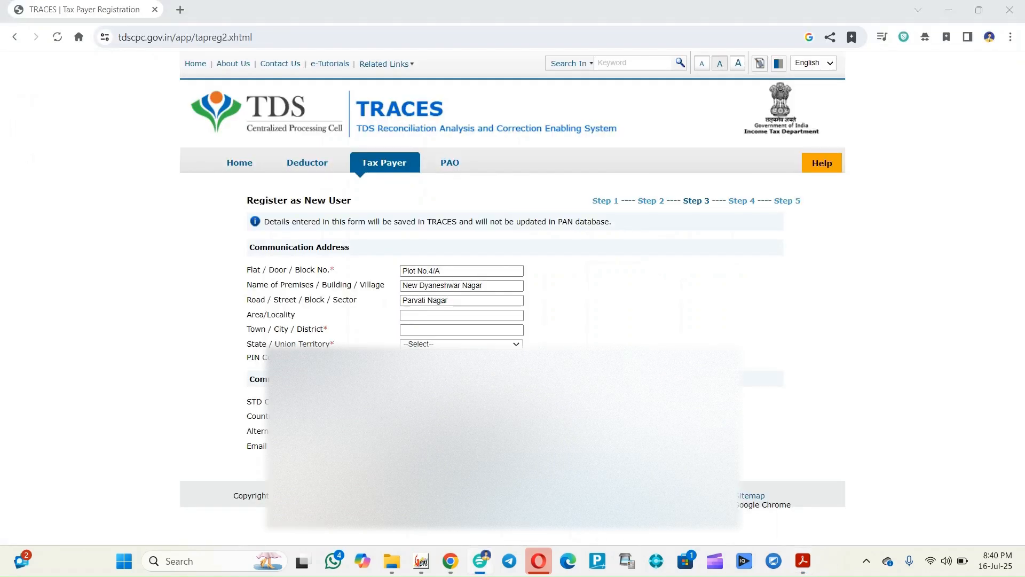
pyautogui.rightClick(529, 463)
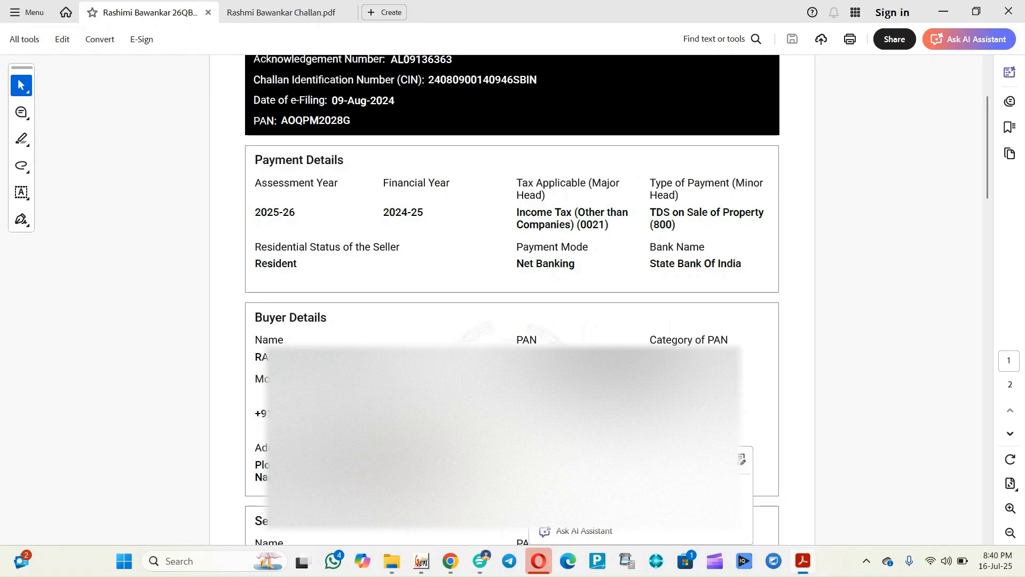
pyautogui.hotkey('alt', 'Tab')
pyautogui.press('Tab')
pyautogui.write('Nagp')
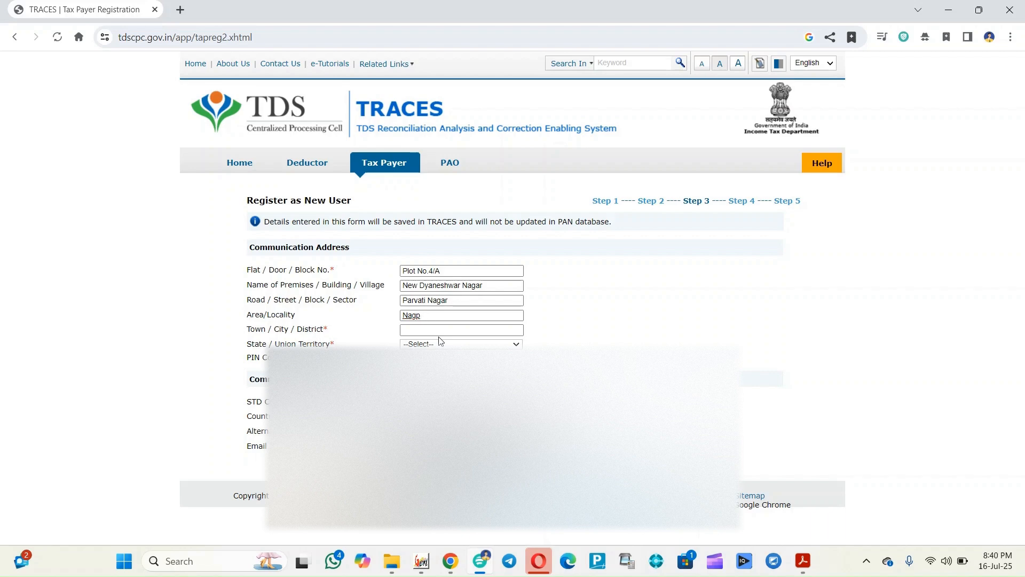
pyautogui.press('capslock')
pyautogui.write('ur')
# Paste the town name into Town/City and select Maharashtra as the state
pyautogui.hotkey('alt', 'Tab')
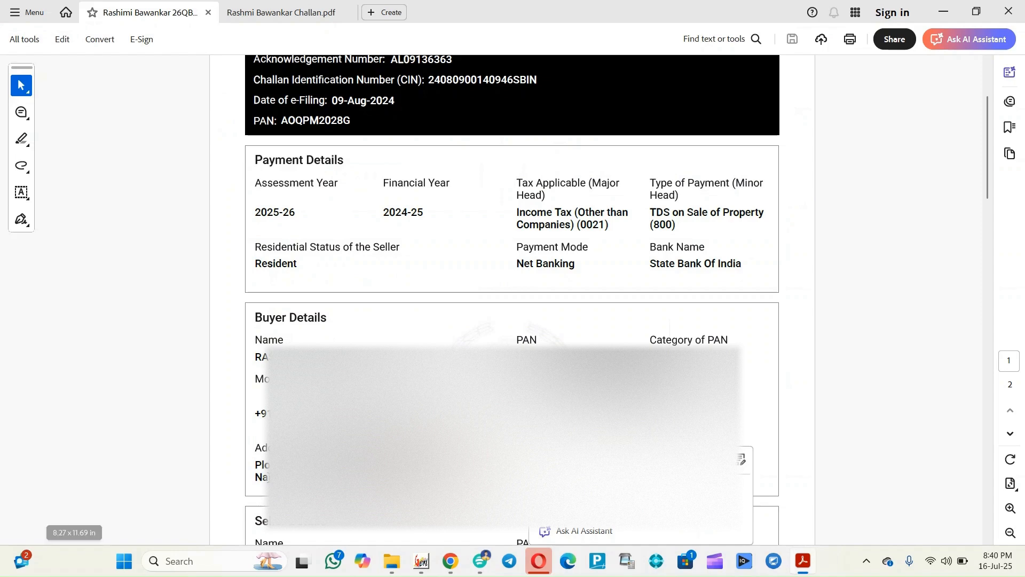
pyautogui.press('Escape')
pyautogui.hotkey('alt', 'Tab')
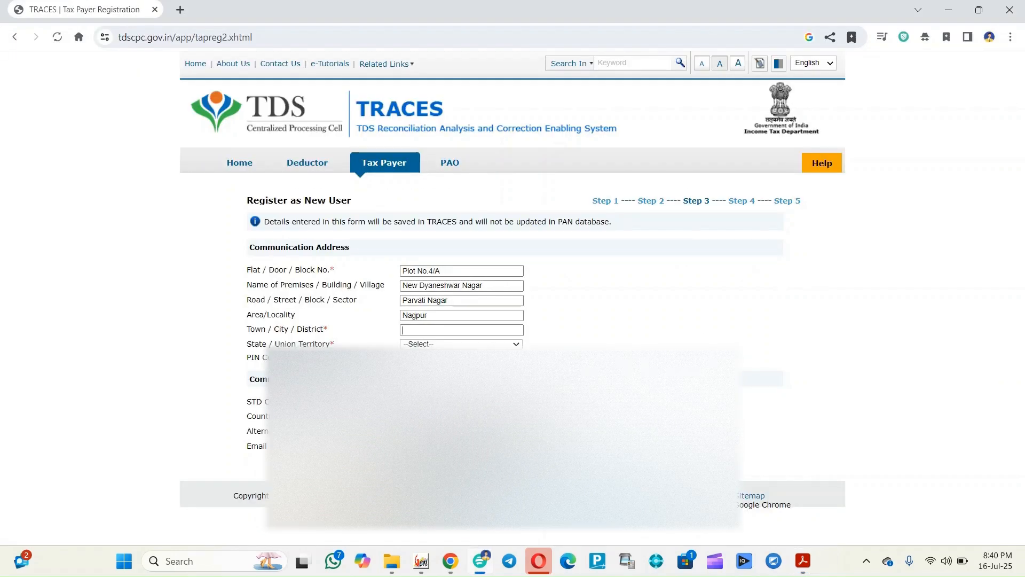
pyautogui.write('NAGPUR')
pyautogui.click(419, 345)
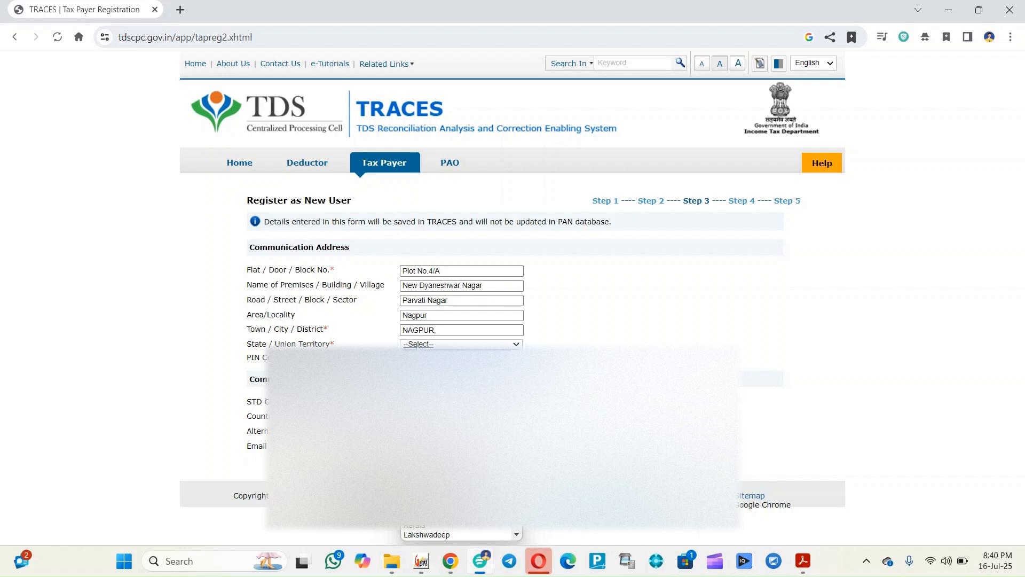
pyautogui.press('m')
pyautogui.press('m')
pyautogui.press('Return')
pyautogui.hotkey('alt', 'Tab')
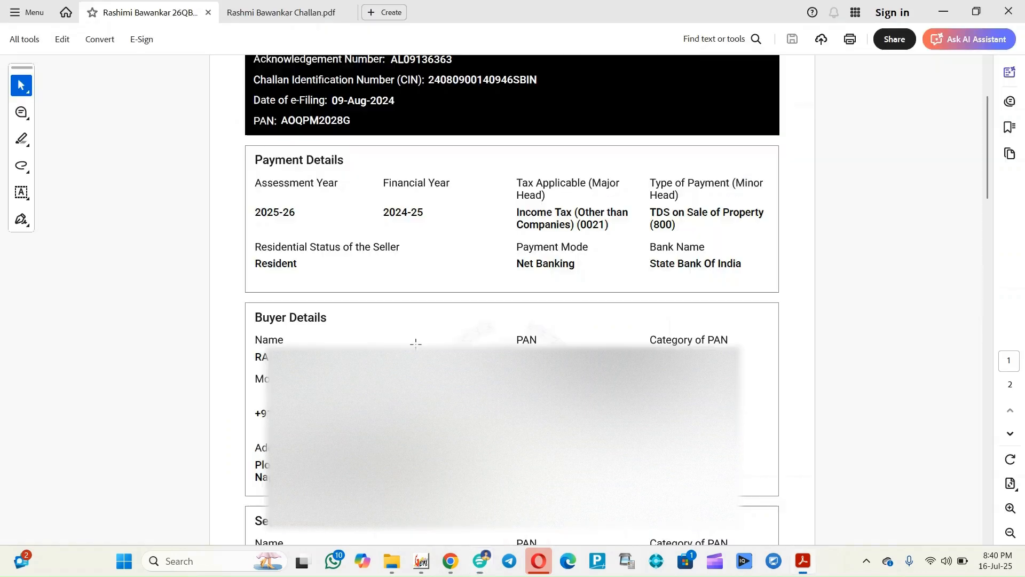
pyautogui.hotkey('alt', 'Tab')
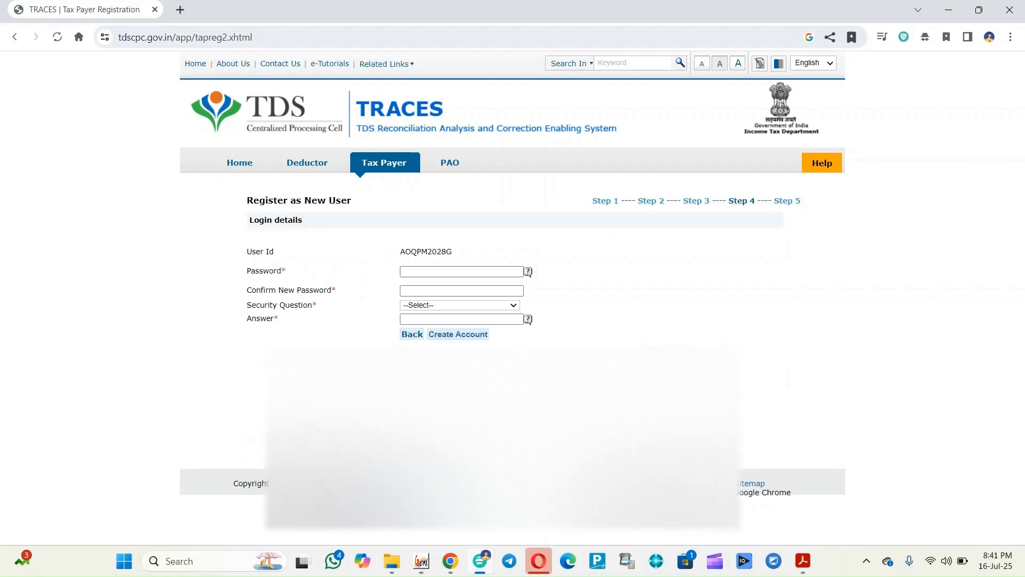
# Enter the account password and fill the confirmation field
pyautogui.click(406, 271)
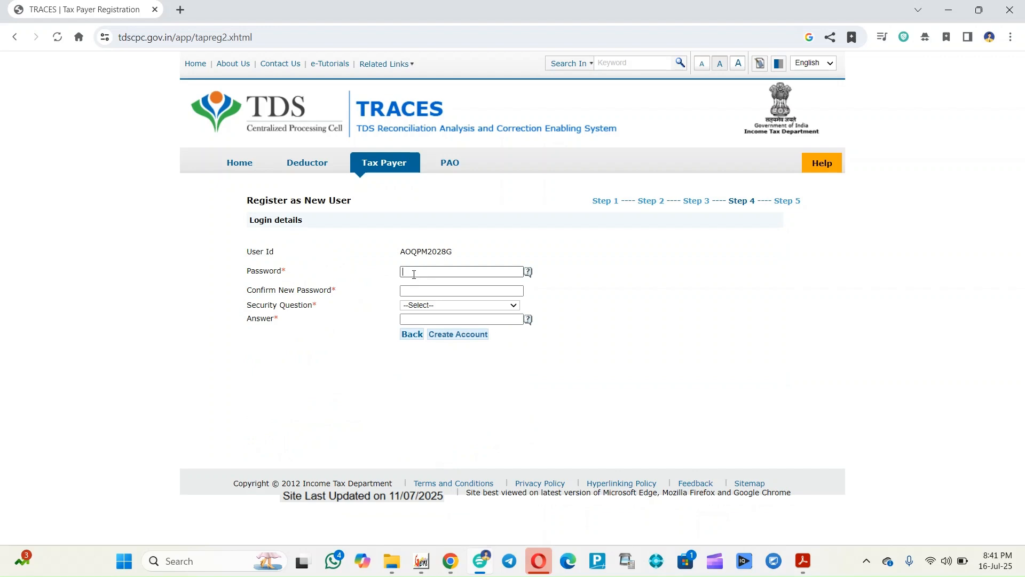
pyautogui.write('•')
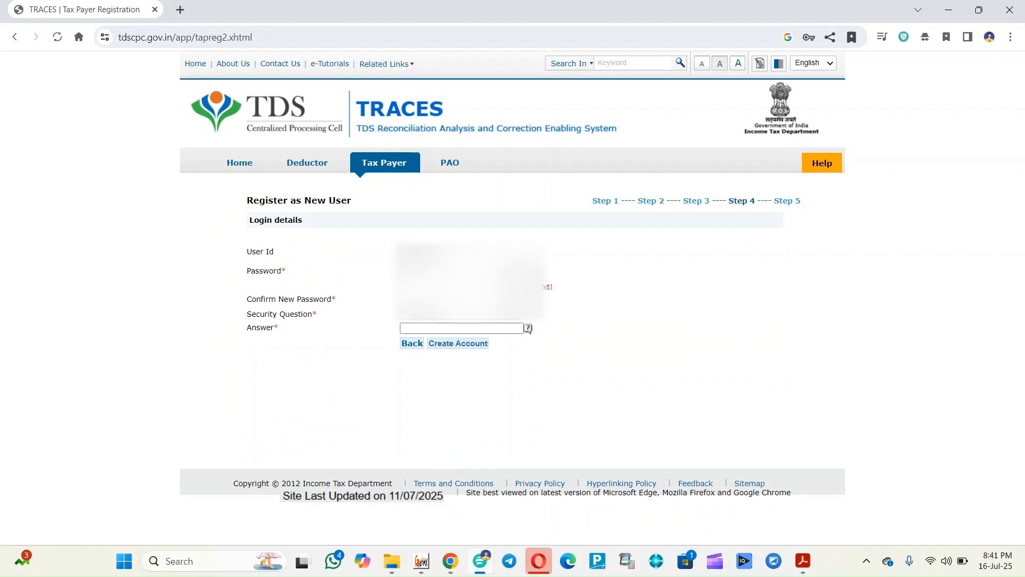
pyautogui.moveTo(439, 271); pyautogui.dragTo(267, 268)
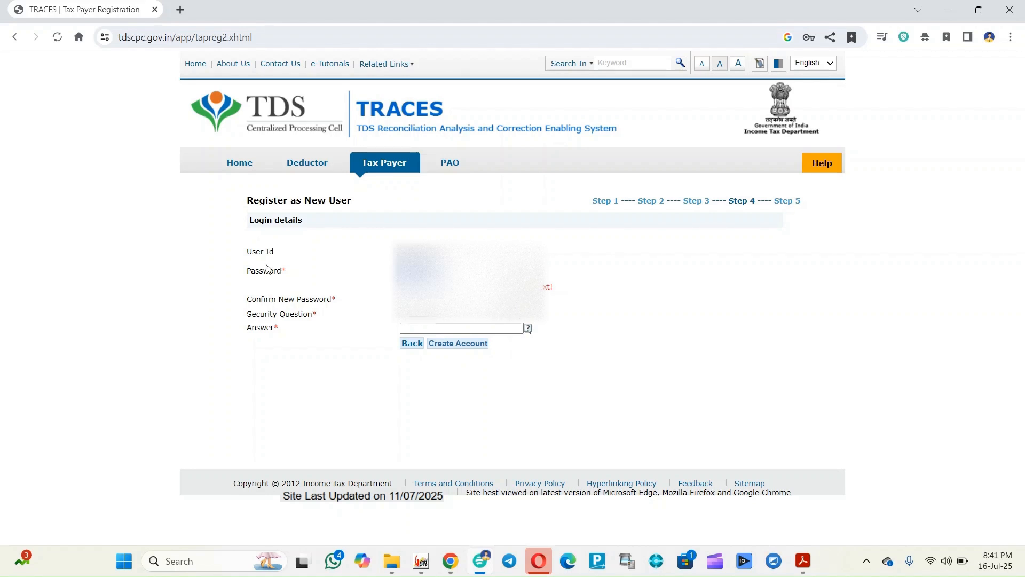
pyautogui.press('BackSpace')
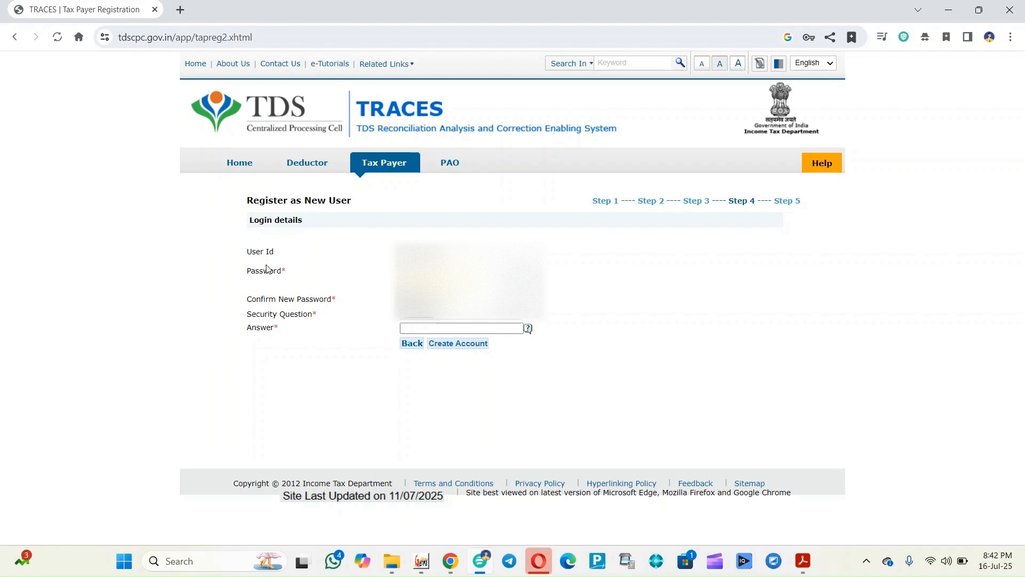
# Pick the childhood nickname security question, enter its answer, and create the account
pyautogui.click(415, 321)
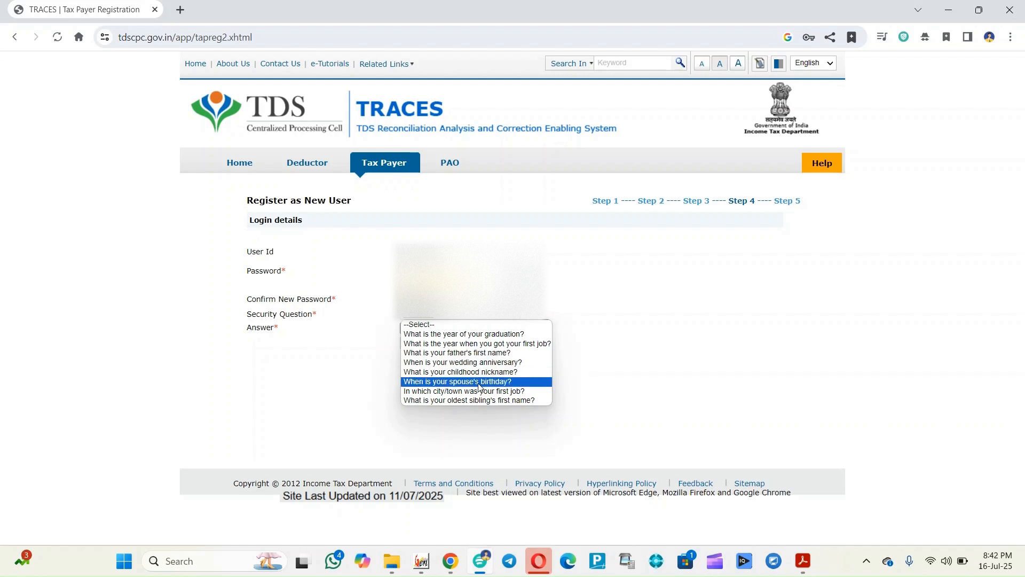
pyautogui.click(482, 372)
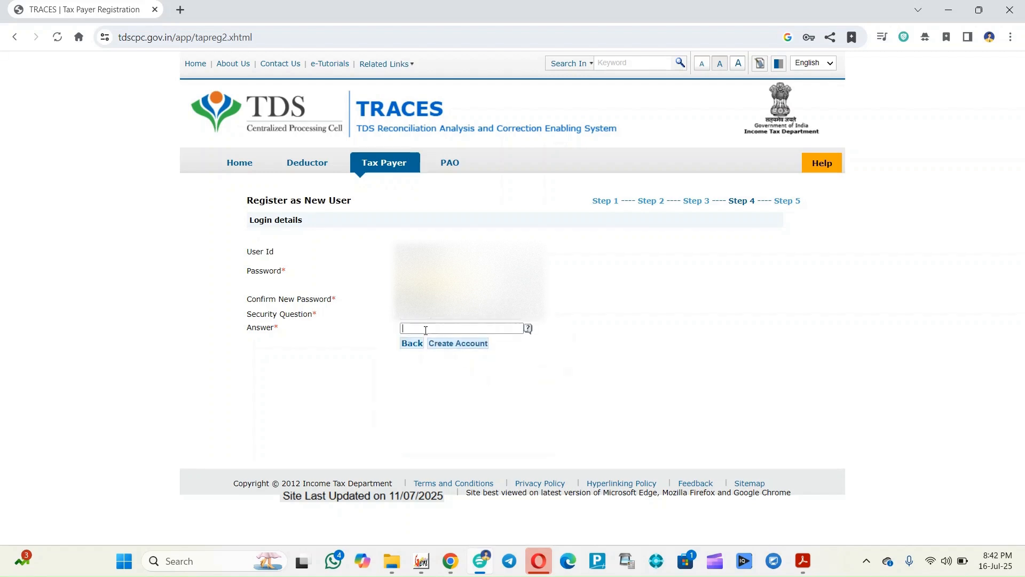
pyautogui.click(425, 329)
pyautogui.click(443, 343)
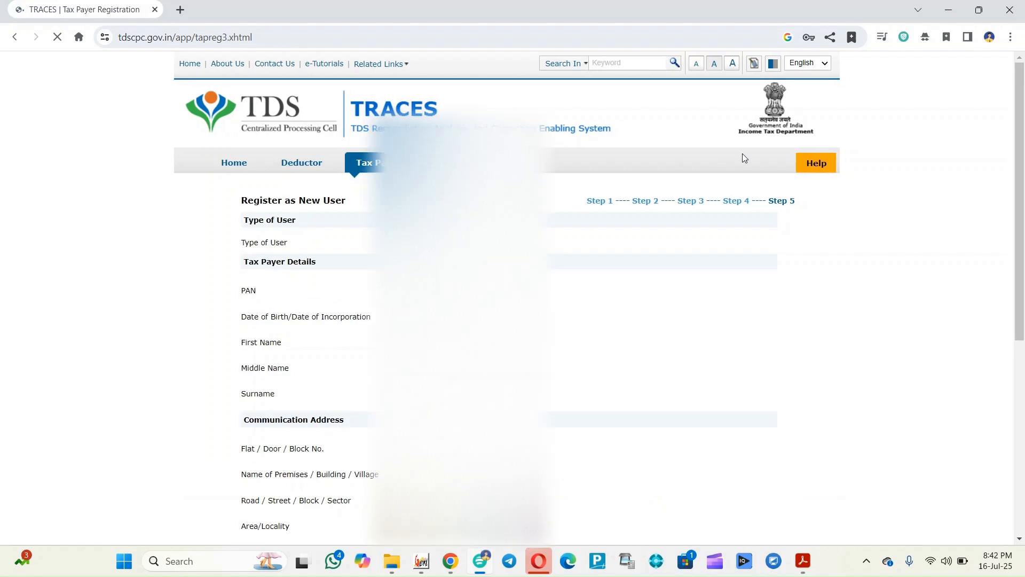
# Submit the Step 5 review page, then bring the other Chrome window with Gmail forward
pyautogui.moveTo(1017, 158); pyautogui.dragTo(1003, 354)
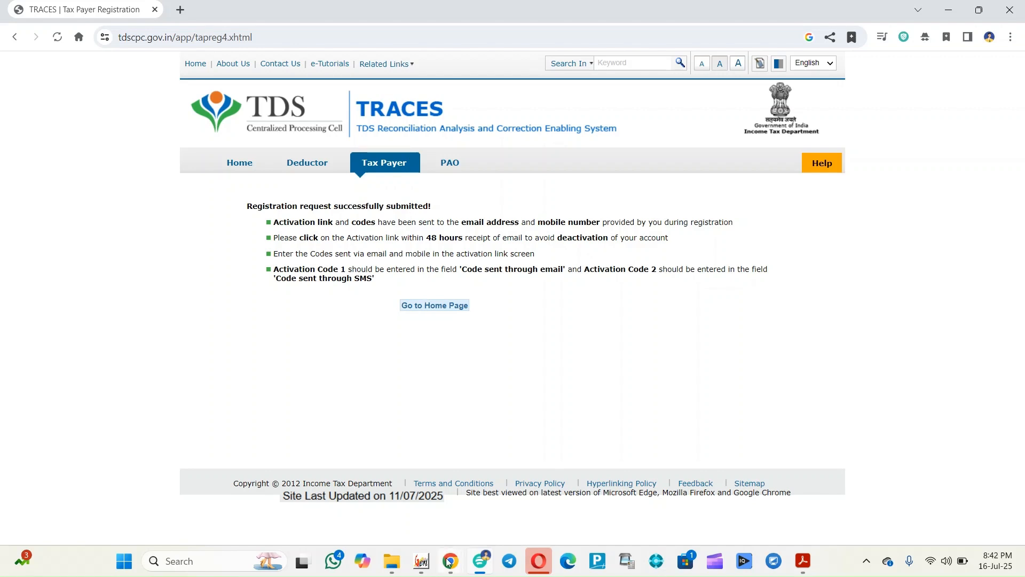
pyautogui.moveTo(450, 561)
pyautogui.moveTo(446, 511)
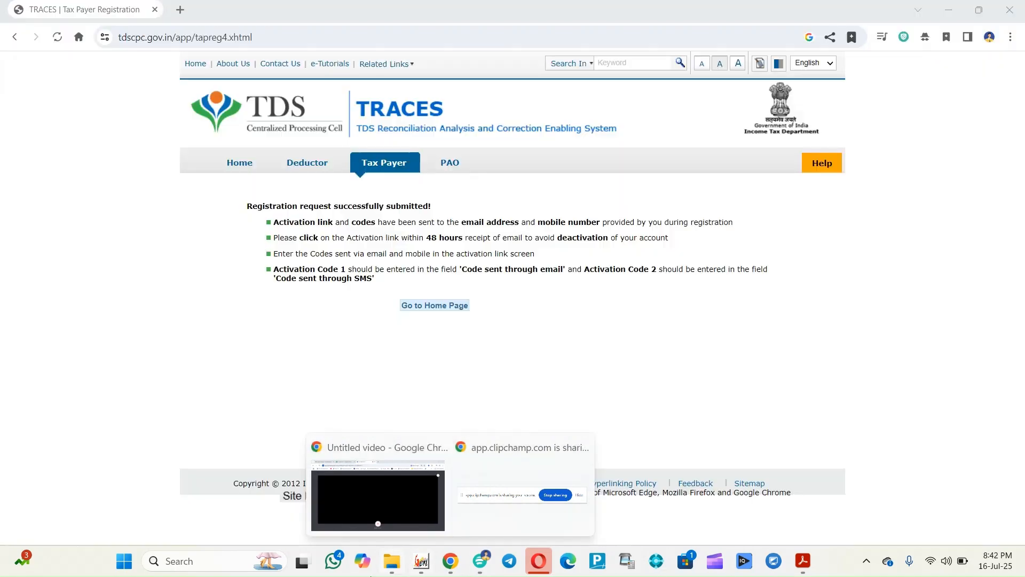
pyautogui.click(415, 517)
# Open the TRACES alert e-mail under Updates and follow its account activation link
pyautogui.click(99, 14)
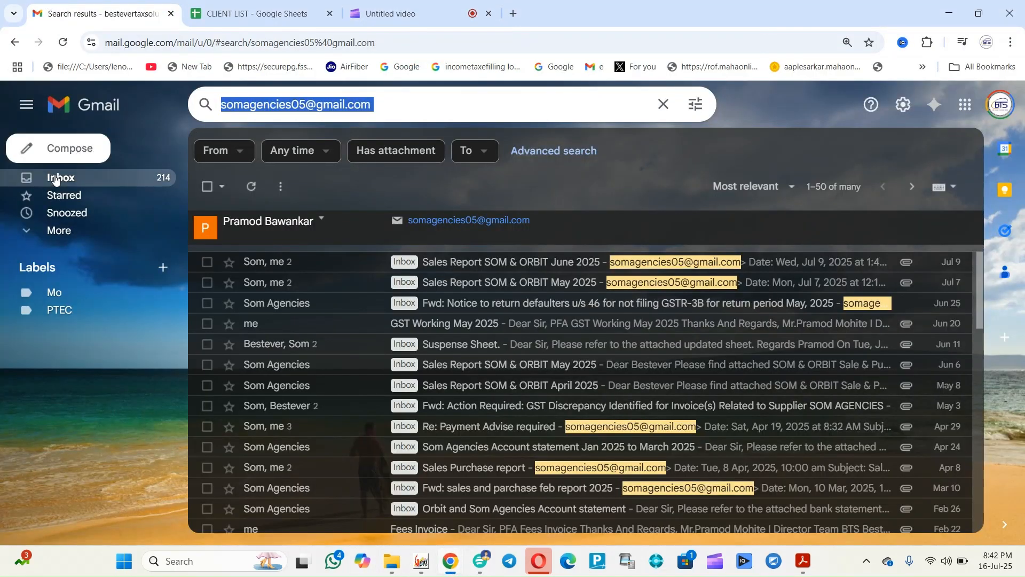
pyautogui.click(60, 177)
pyautogui.click(677, 181)
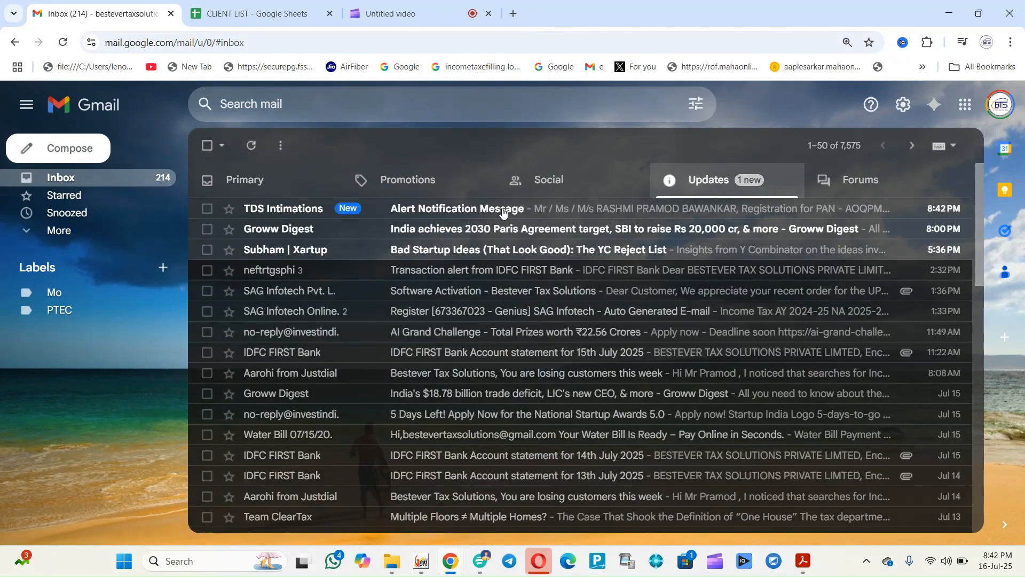
pyautogui.click(410, 209)
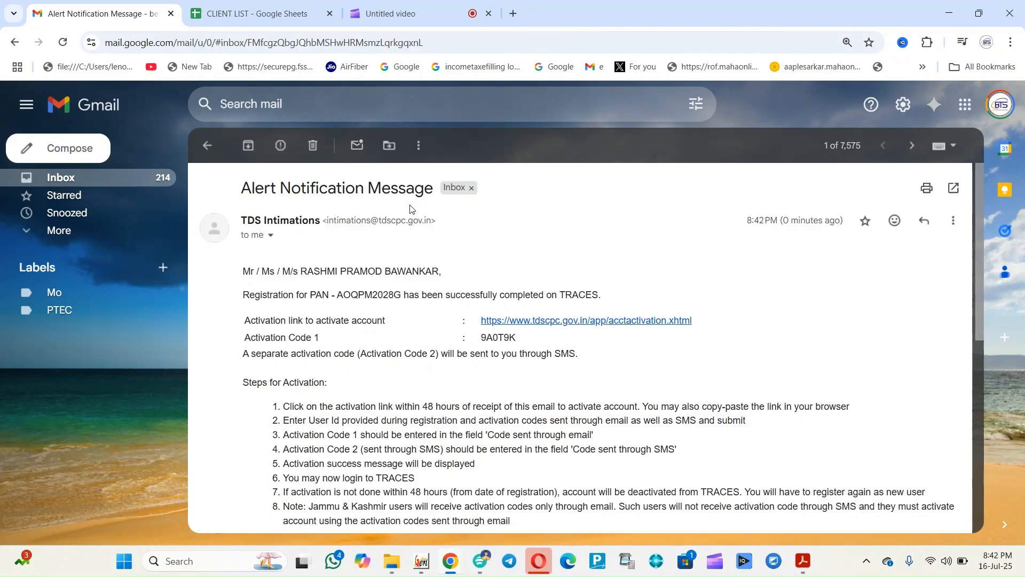
pyautogui.click(545, 322)
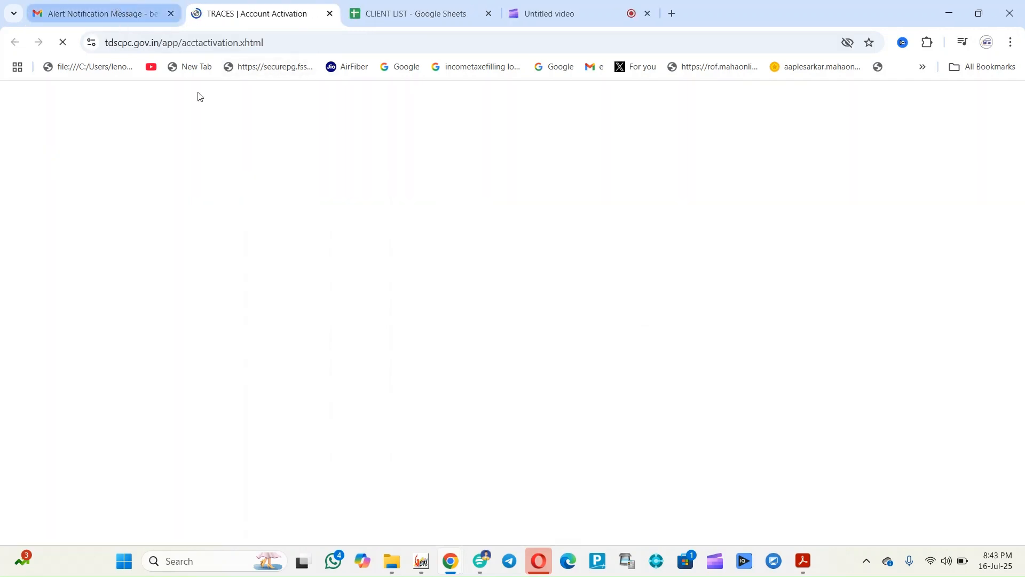
# Copy Activation Code 1 from the e-mail and return to the TRACES Account Activation tab
pyautogui.click(112, 5)
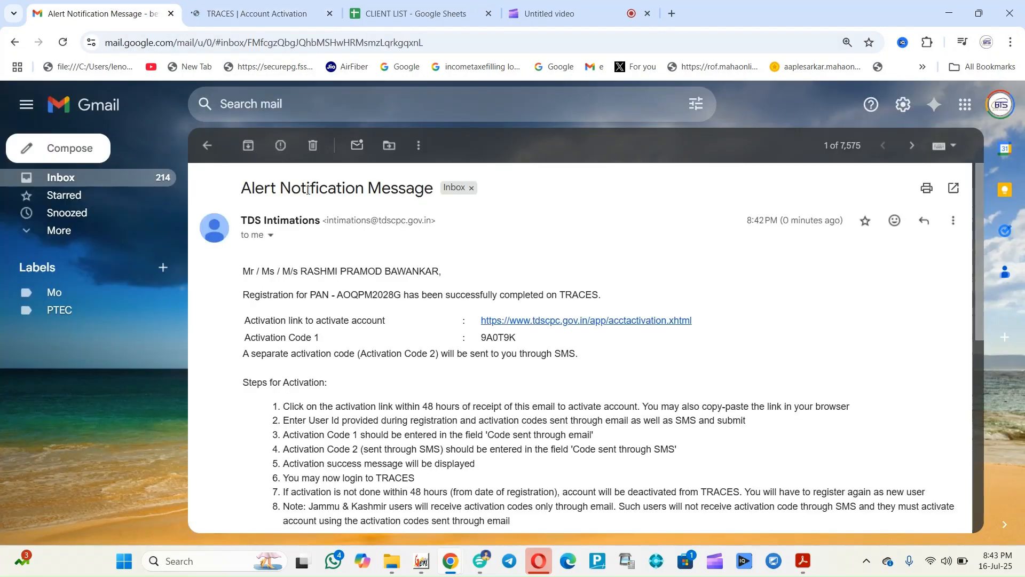
pyautogui.tripleClick(354, 336)
pyautogui.moveTo(478, 332); pyautogui.dragTo(488, 336)
pyautogui.doubleClick(493, 336)
pyautogui.rightClick(225, 8)
pyautogui.click(224, 7)
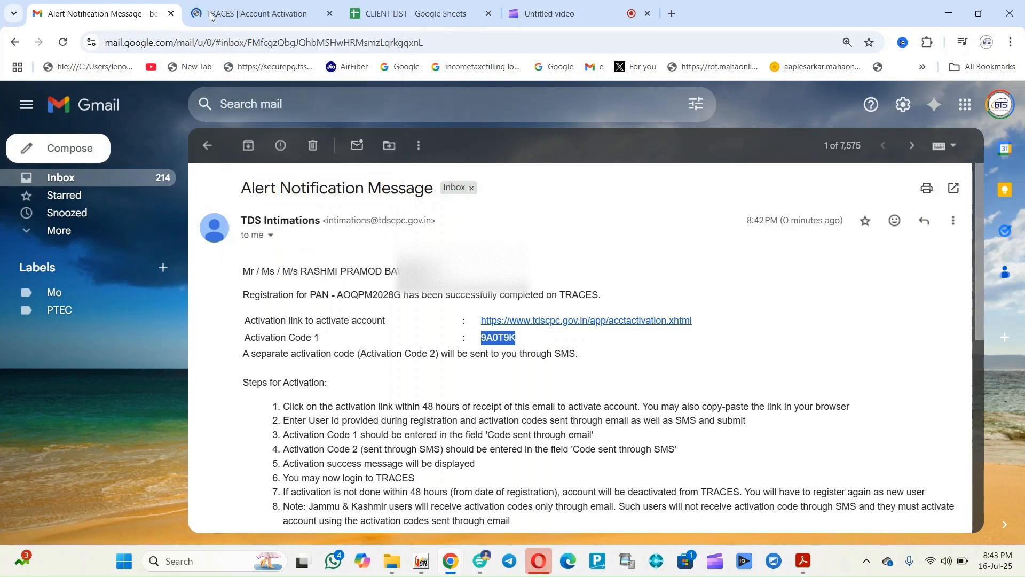
pyautogui.click(225, 8)
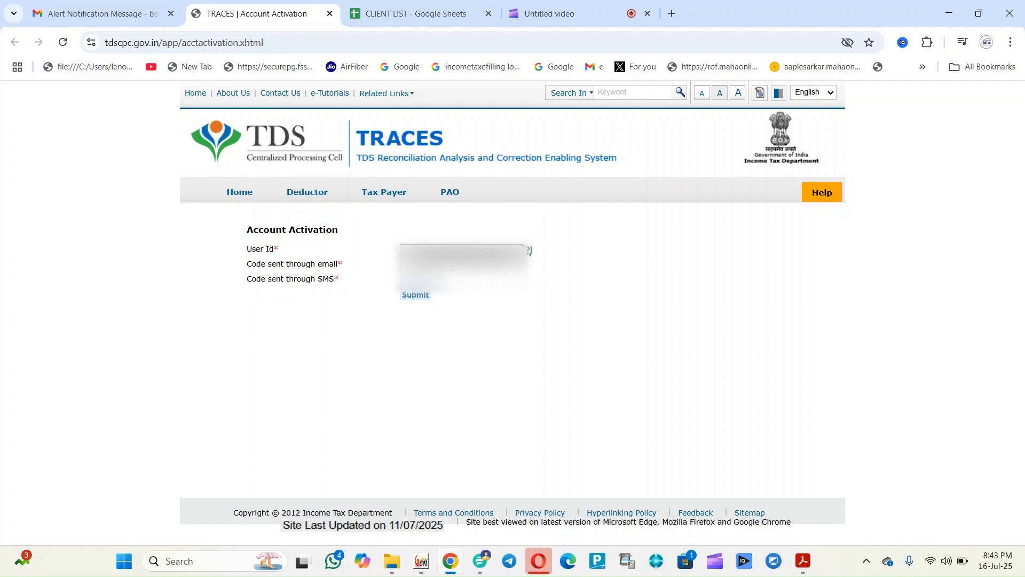
# Paste the e-mailed code into 'Code sent through email', enter the SMS code, and submit
pyautogui.click(424, 265)
pyautogui.hotkey('ctrl', 'v')
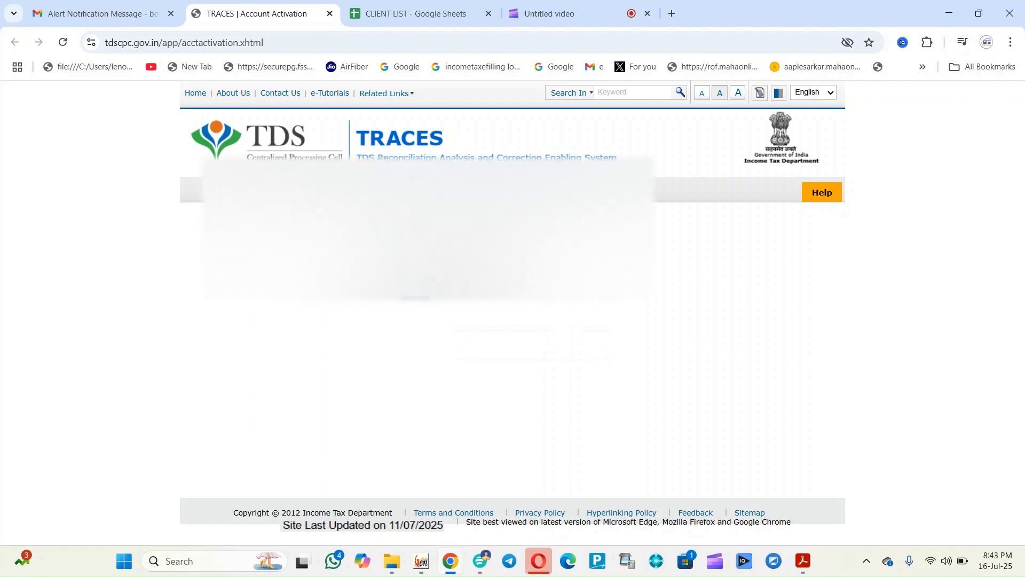
pyautogui.click(803, 560)
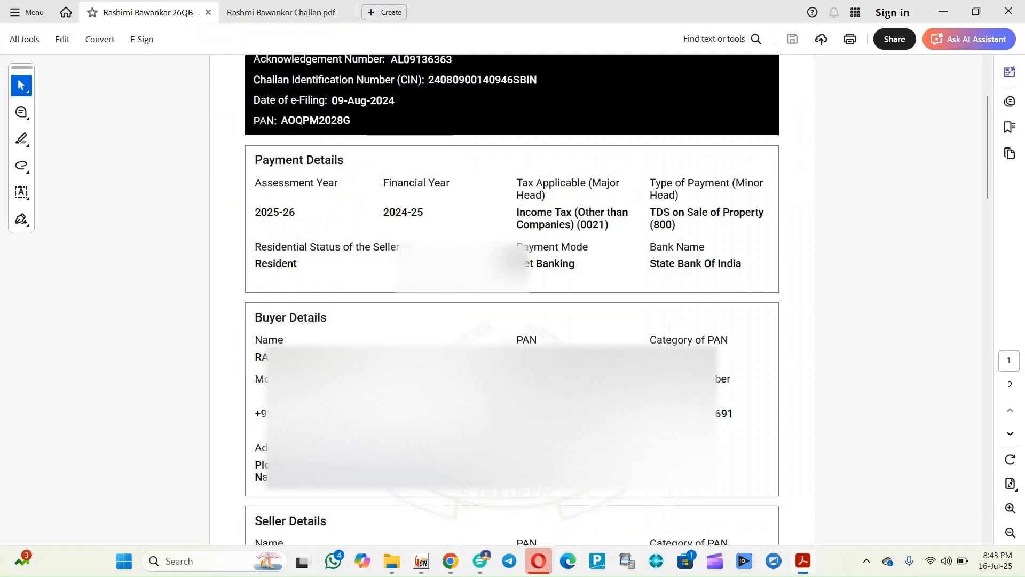
pyautogui.doubleClick(546, 357)
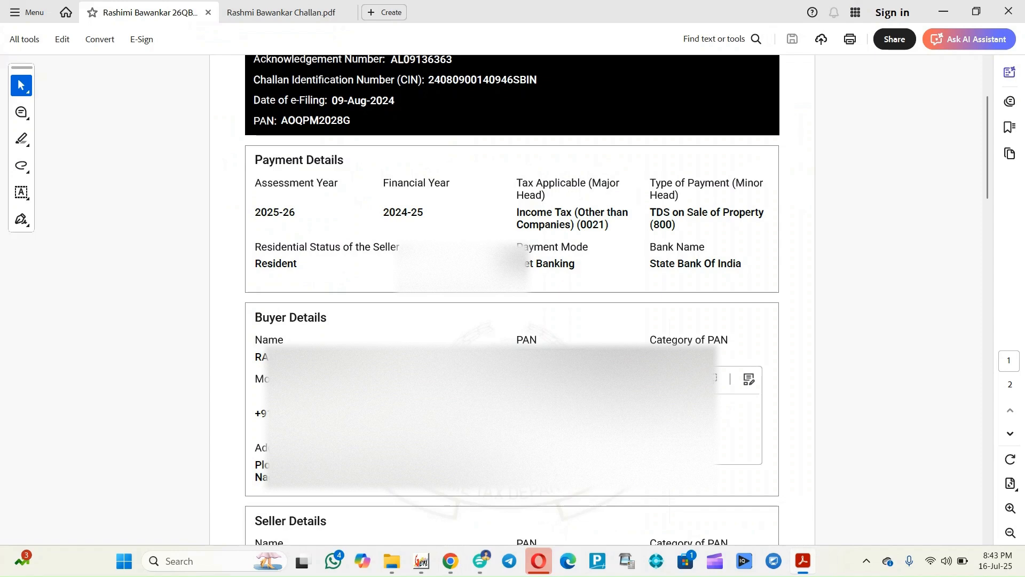
pyautogui.hotkey('alt', 'Tab')
pyautogui.click(419, 297)
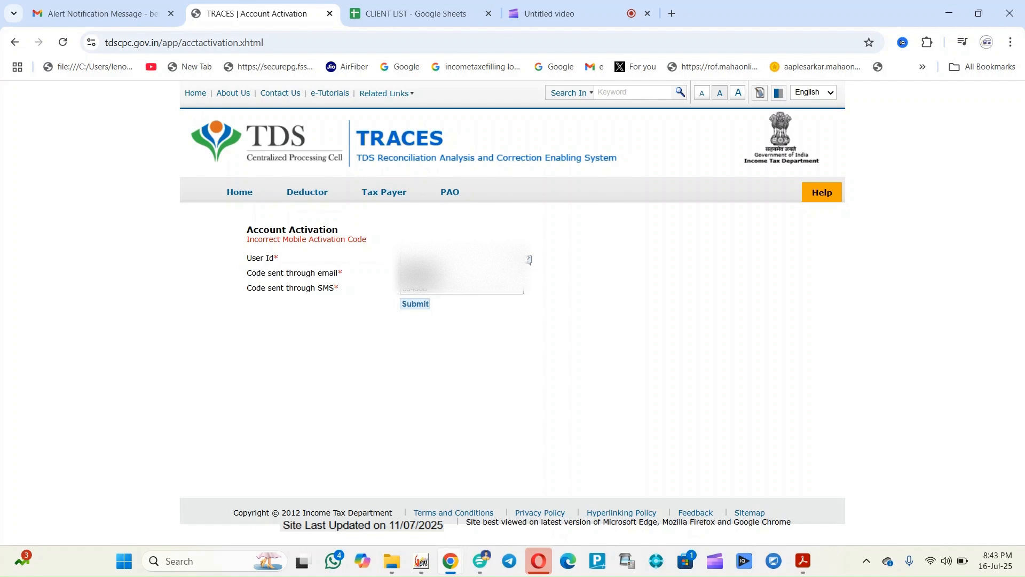
# Clear the rejected SMS code, re-enter it and resubmit for activation
pyautogui.moveTo(436, 294); pyautogui.dragTo(264, 291)
pyautogui.press('BackSpace')
pyautogui.click(414, 307)
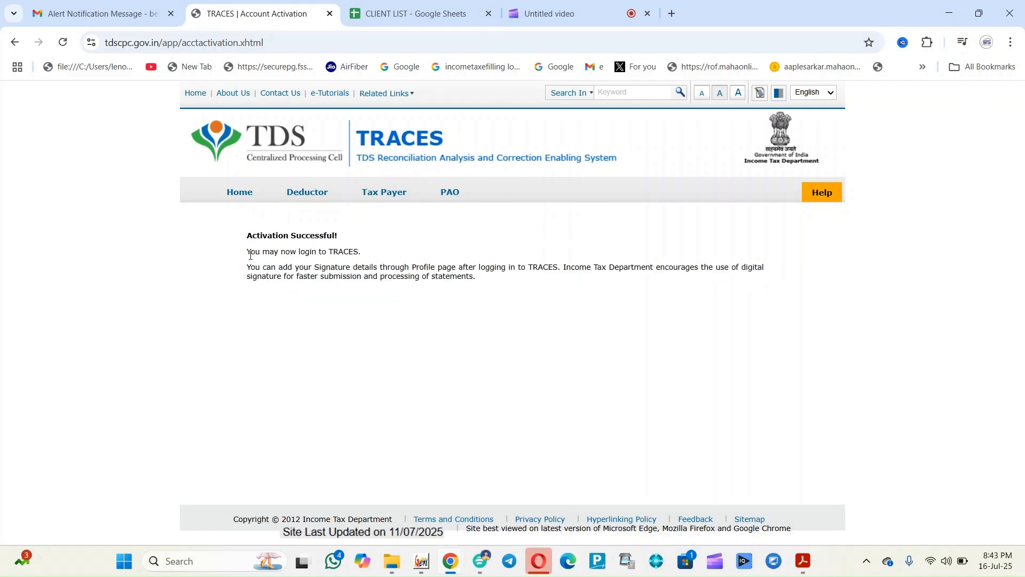
# Check the 'Activation Successful!' message and digital-signature advice, then open the Home page
pyautogui.moveTo(246, 235); pyautogui.dragTo(343, 244)
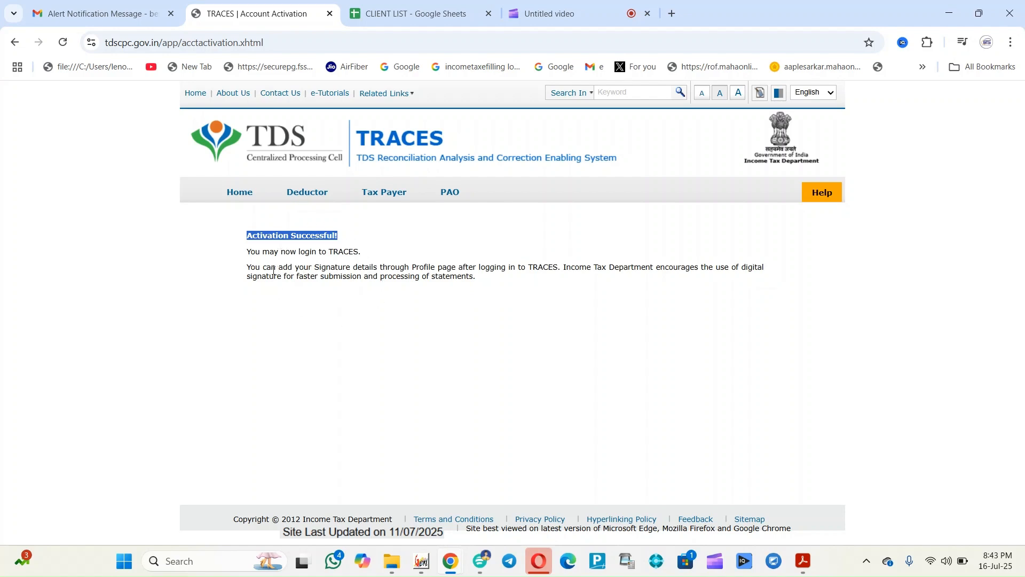
pyautogui.moveTo(247, 268)
pyautogui.mouseDown()
pyautogui.moveTo(767, 272)
pyautogui.moveTo(627, 286)
pyautogui.moveTo(491, 276)
pyautogui.mouseUp()
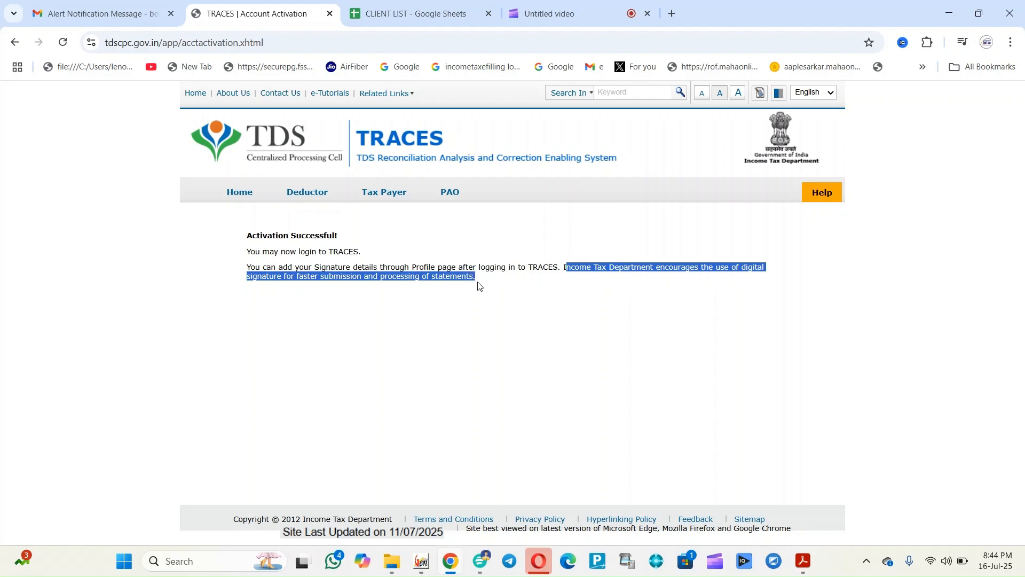
pyautogui.click(243, 191)
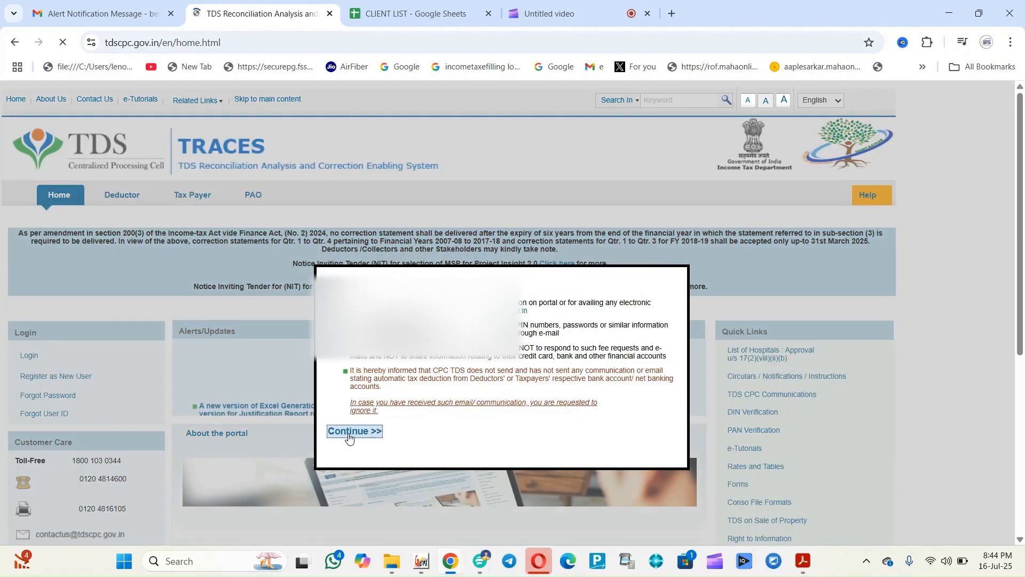
# Dismiss the caution notice and log in as Tax Payer, entering the captcha in capitals
pyautogui.click(348, 432)
pyautogui.moveTo(37, 360)
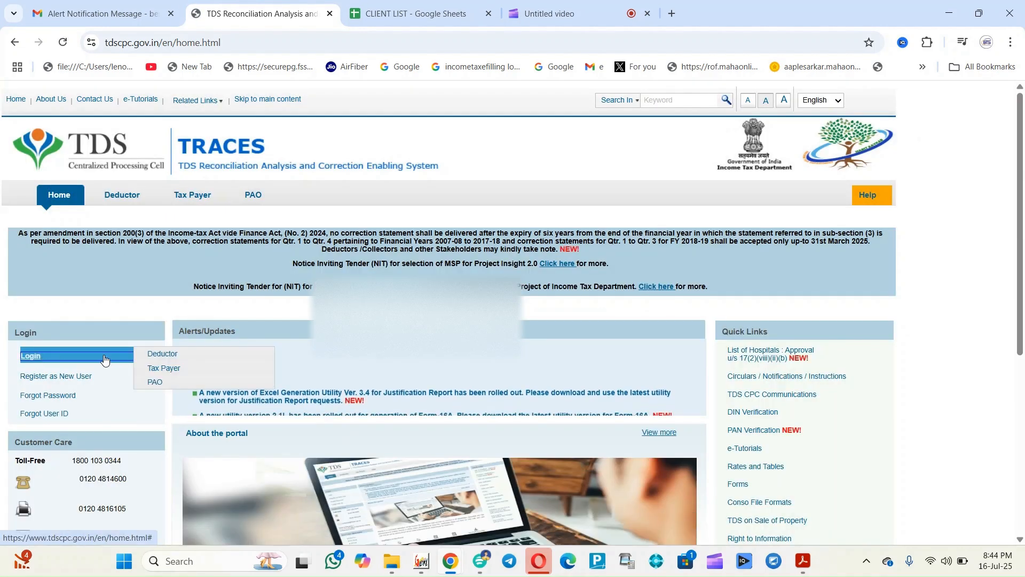
pyautogui.click(163, 368)
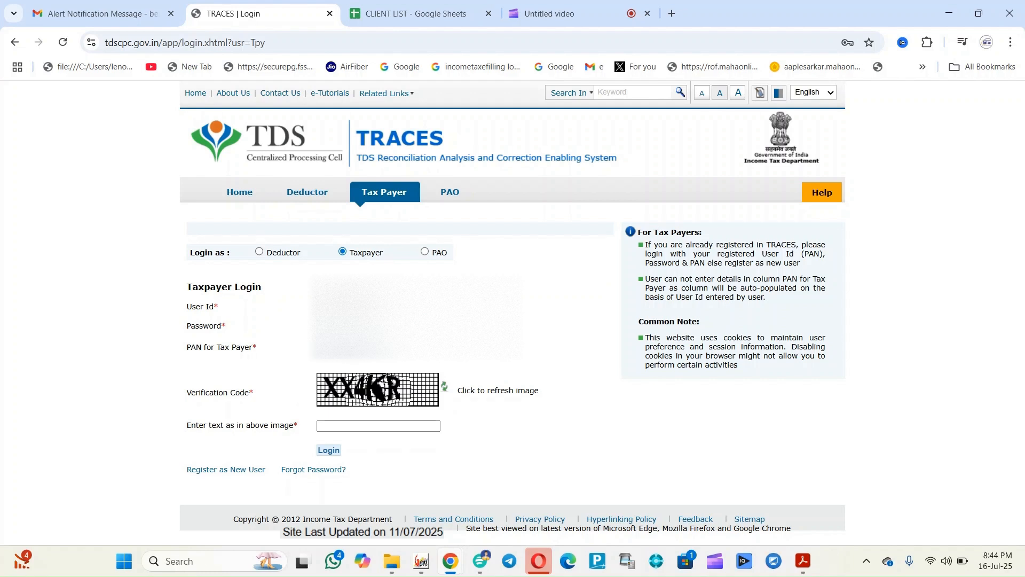
pyautogui.press('capslock')
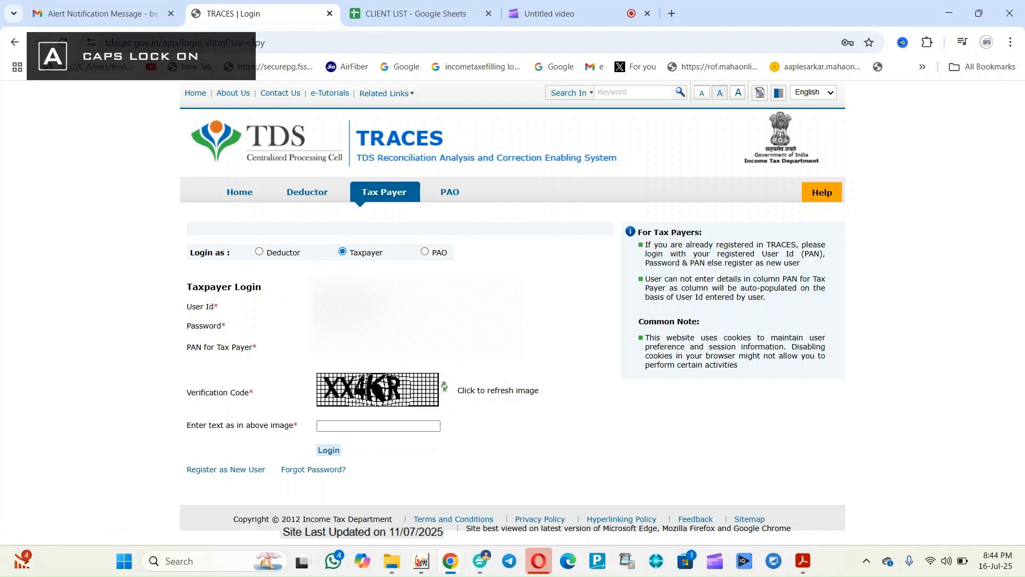
pyautogui.write('4KR')
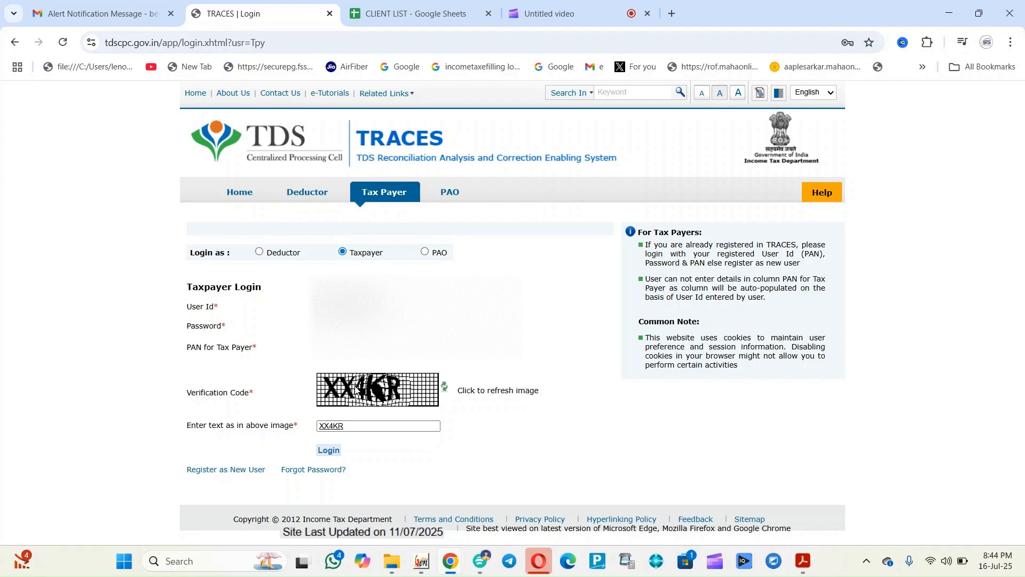
pyautogui.click(335, 451)
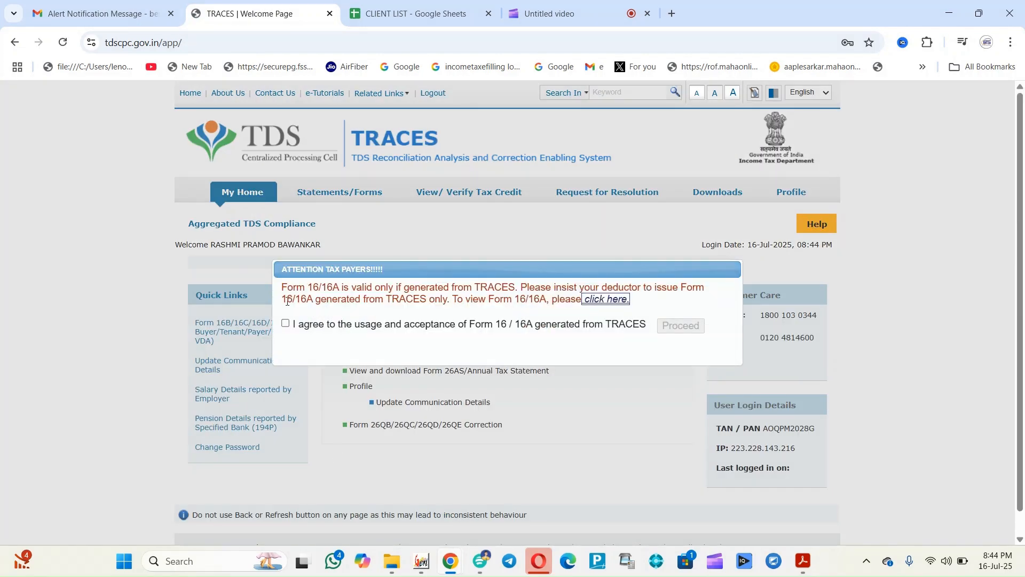
# Agree to the Form 16/16A notice and go to Downloads > Requested Downloads
pyautogui.click(285, 323)
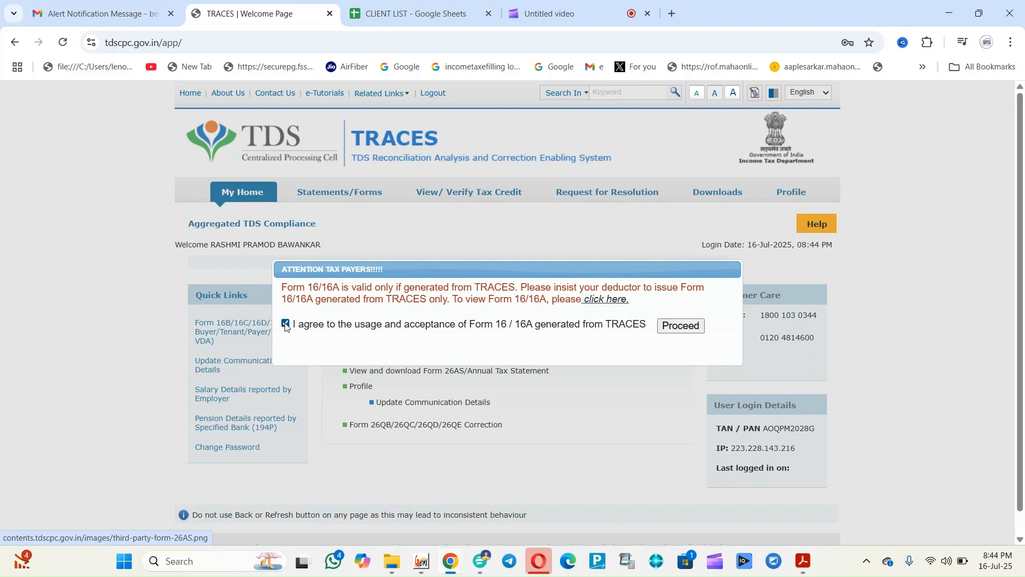
pyautogui.click(682, 326)
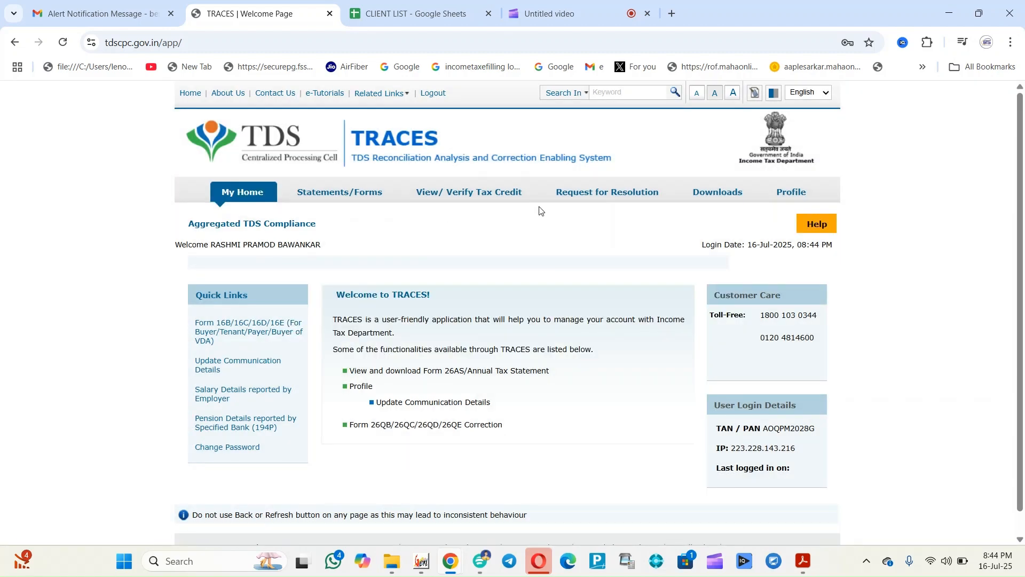
pyautogui.moveTo(598, 216)
pyautogui.moveTo(713, 193)
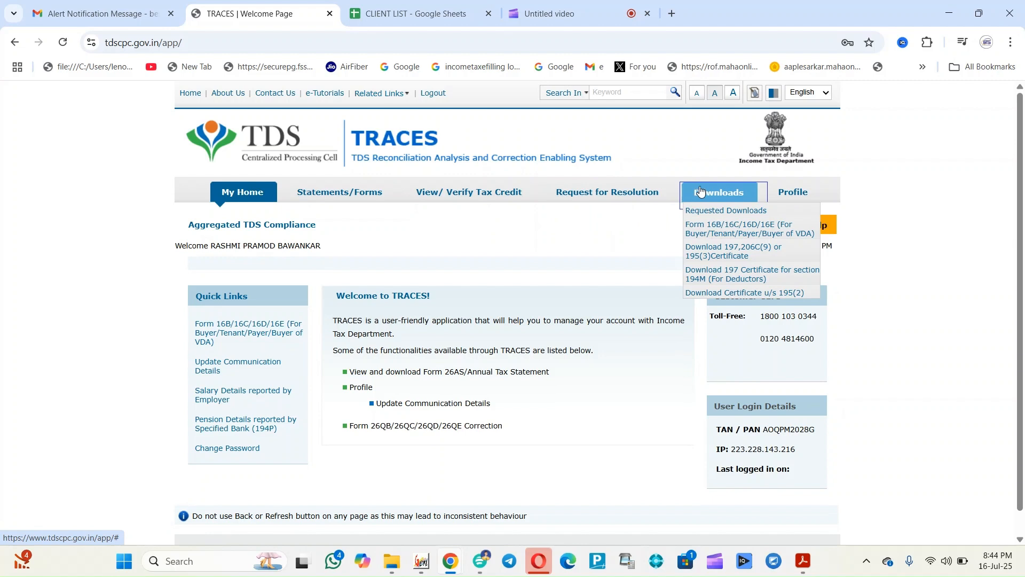
pyautogui.click(725, 213)
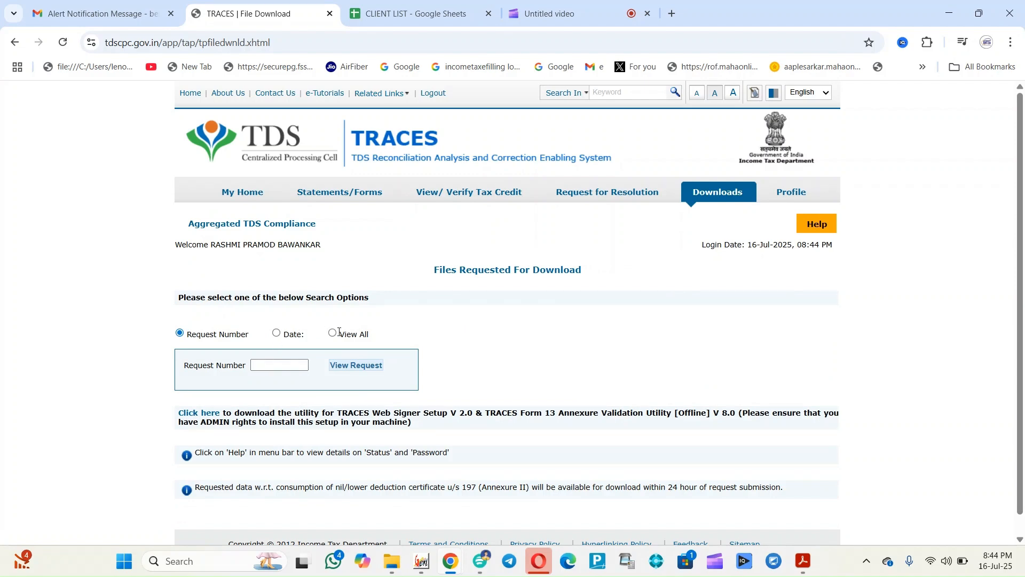
# Return to My Home, accept the Form 16/16A notice and open the Form 16B/16C/16D/16E quick link
pyautogui.click(241, 192)
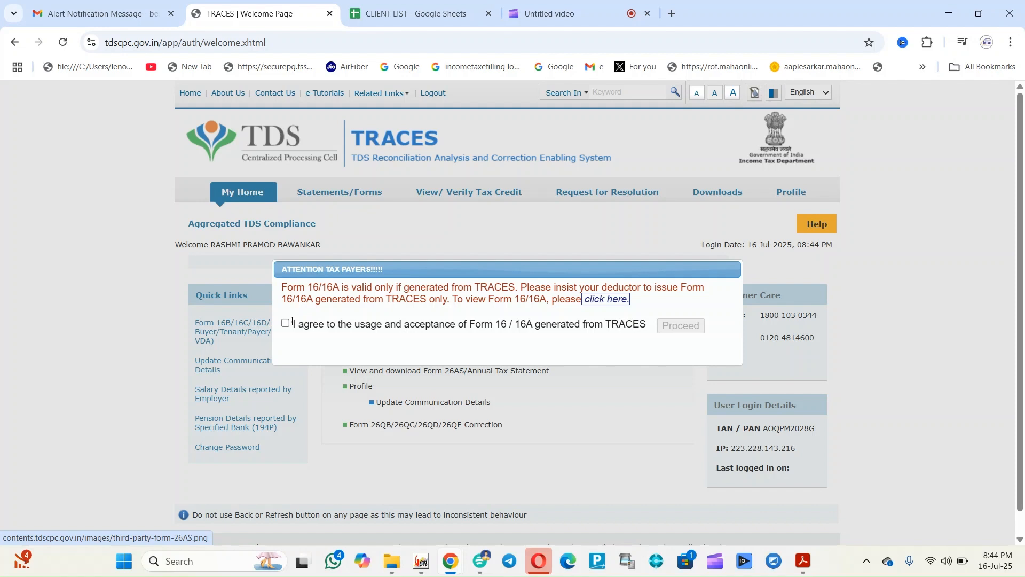
pyautogui.click(286, 323)
pyautogui.click(698, 326)
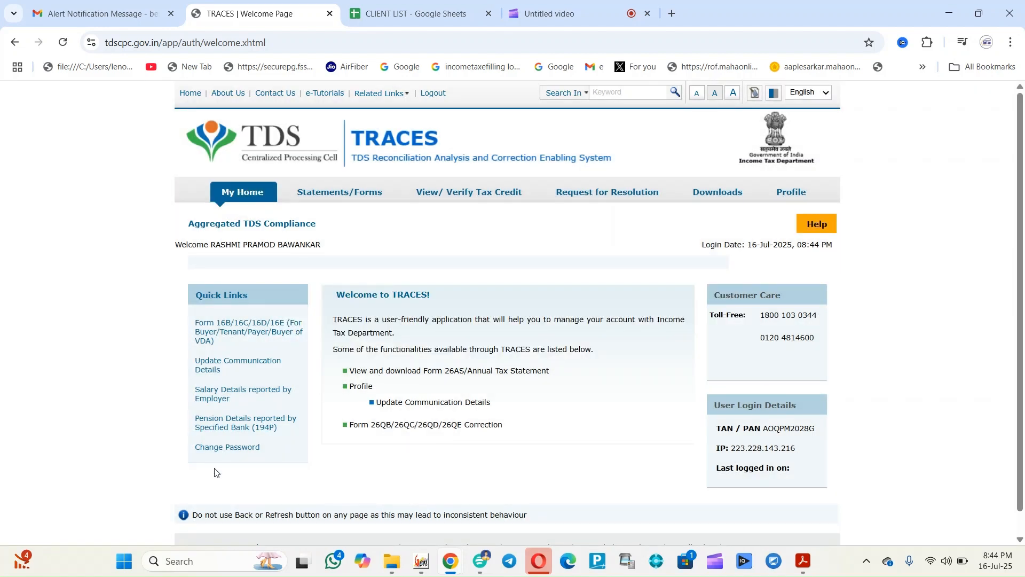
pyautogui.click(233, 336)
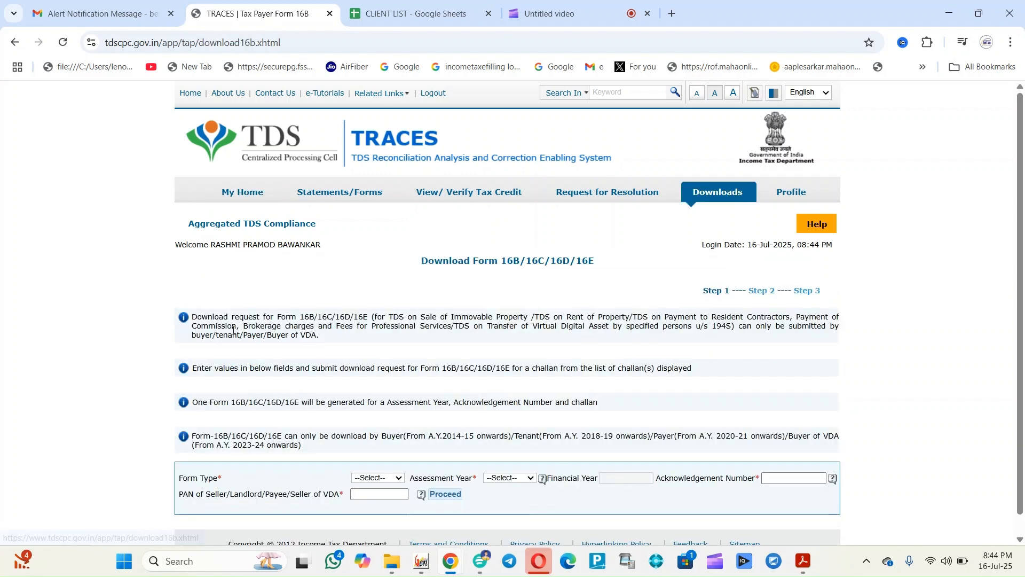
# Set Form Type 26QB and Assessment Year 2025-26, then bring up the challan PDF in Acrobat
pyautogui.scroll(-1, 1022, 301)
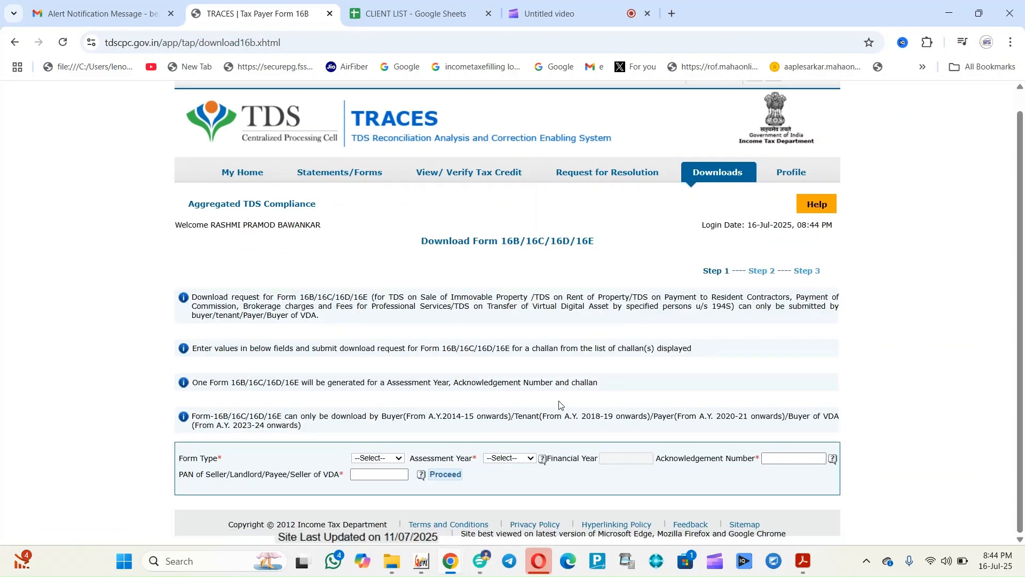
pyautogui.click(373, 461)
pyautogui.click(376, 487)
pyautogui.click(503, 462)
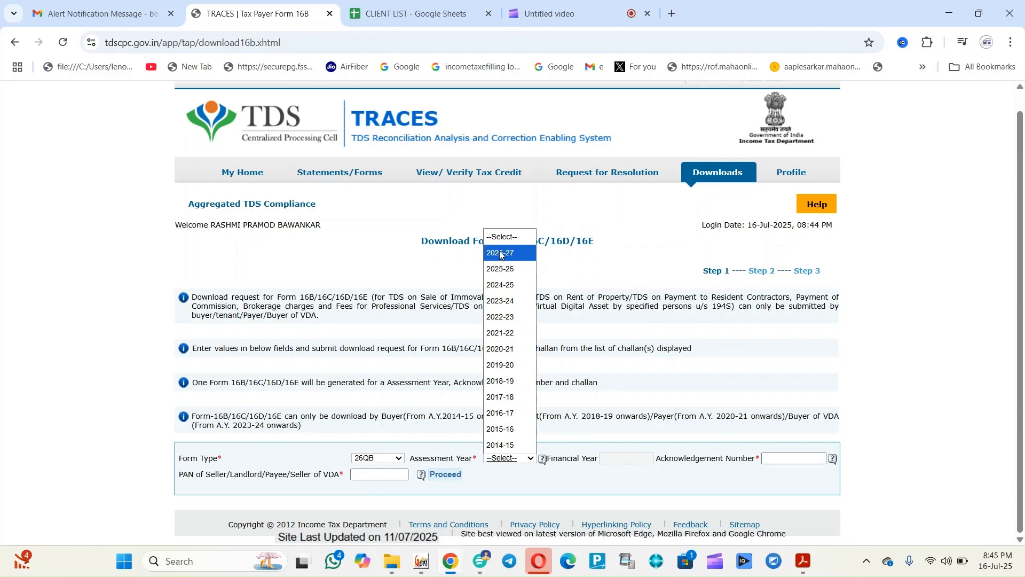
pyautogui.click(503, 269)
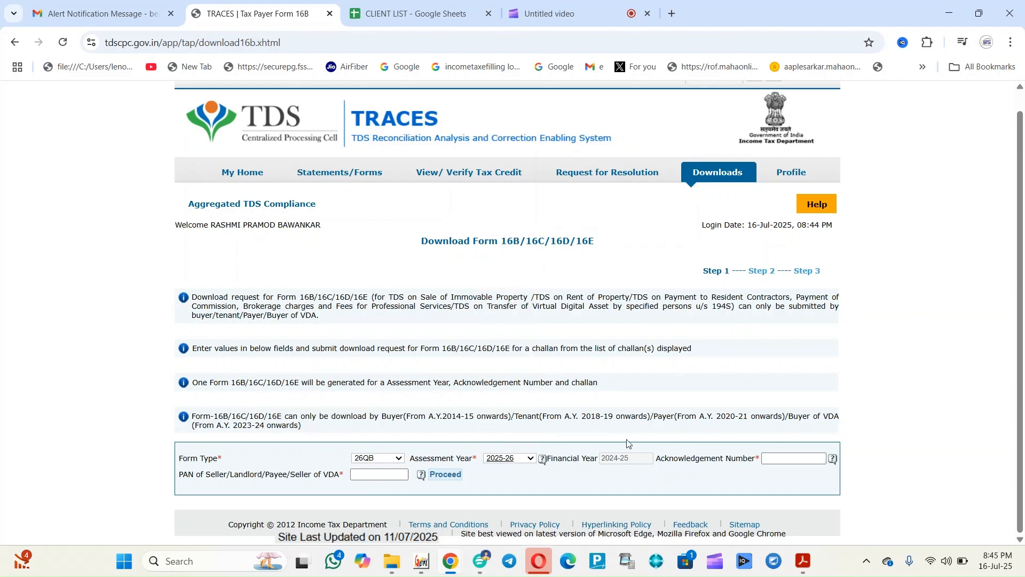
pyautogui.click(774, 454)
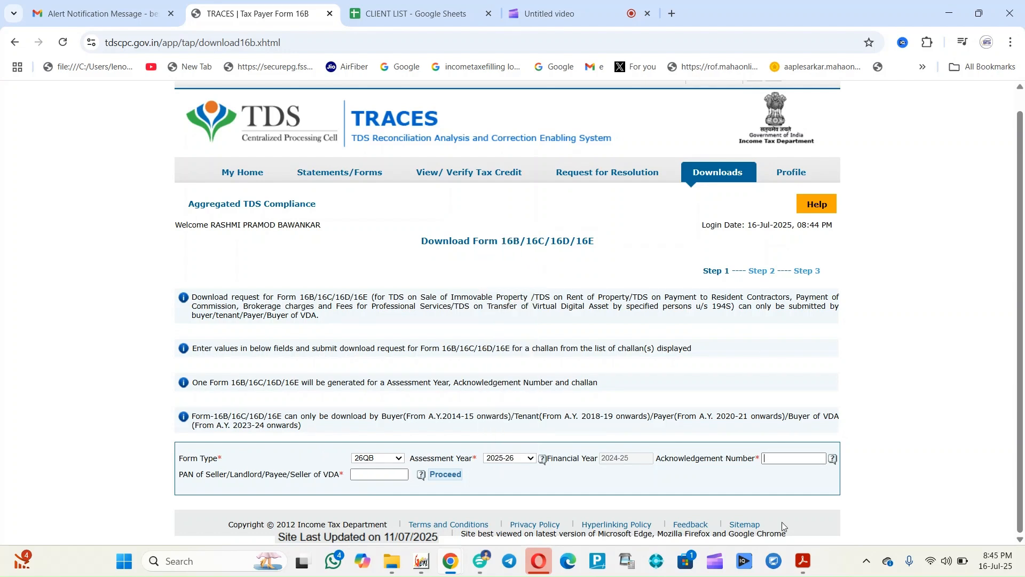
pyautogui.click(804, 566)
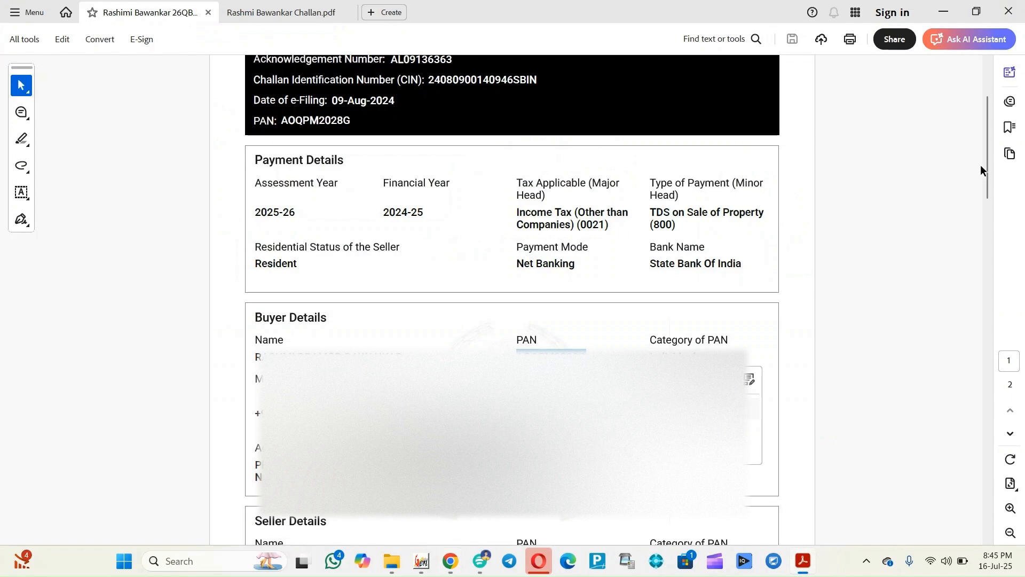
pyautogui.moveTo(985, 165); pyautogui.dragTo(985, 141)
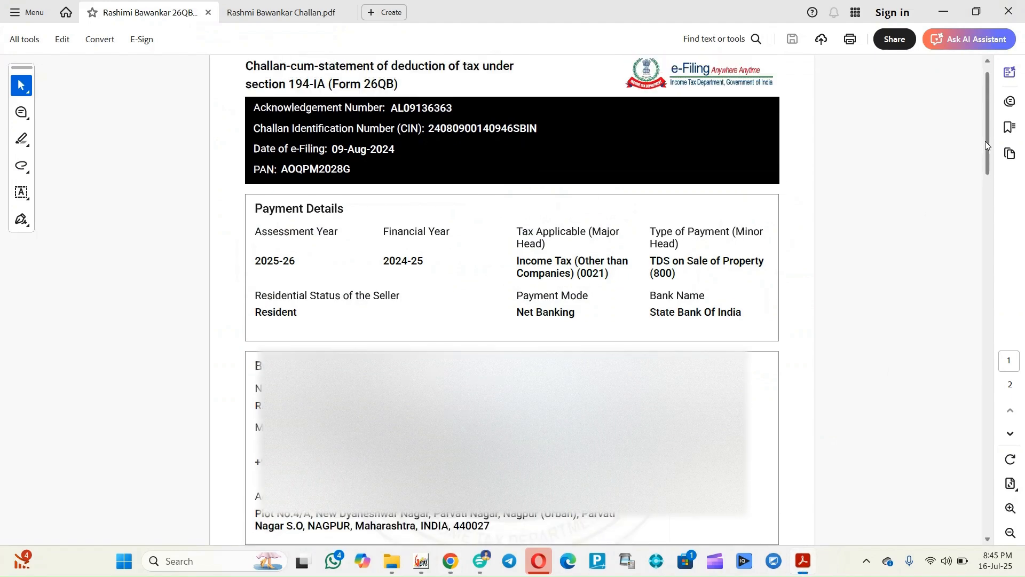
pyautogui.tripleClick(406, 105)
pyautogui.click(408, 106)
pyautogui.moveTo(392, 106); pyautogui.dragTo(455, 106)
pyautogui.hotkey('ctrl', 'c')
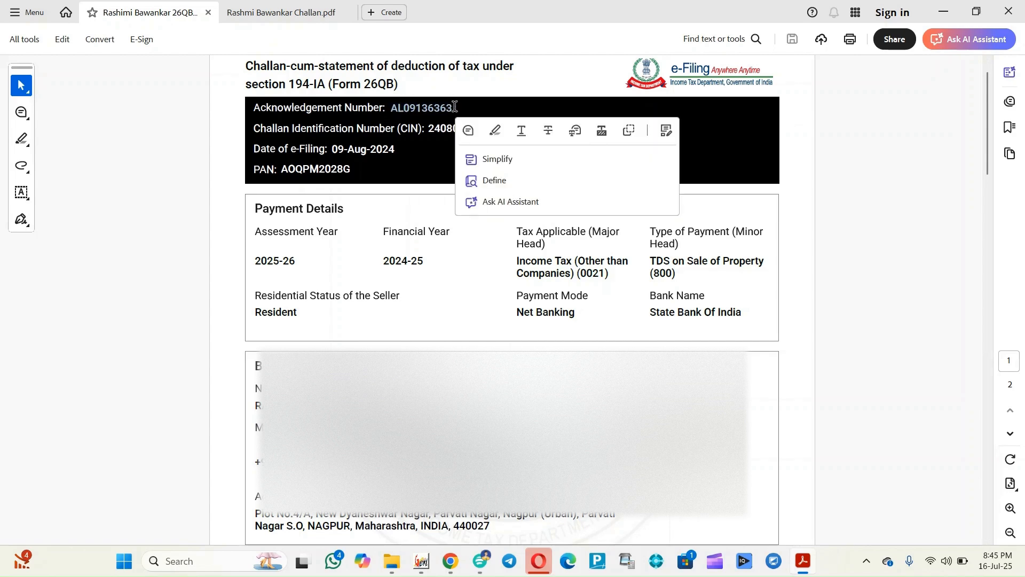
pyautogui.hotkey('alt', 'Tab')
pyautogui.hotkey('ctrl', 'v')
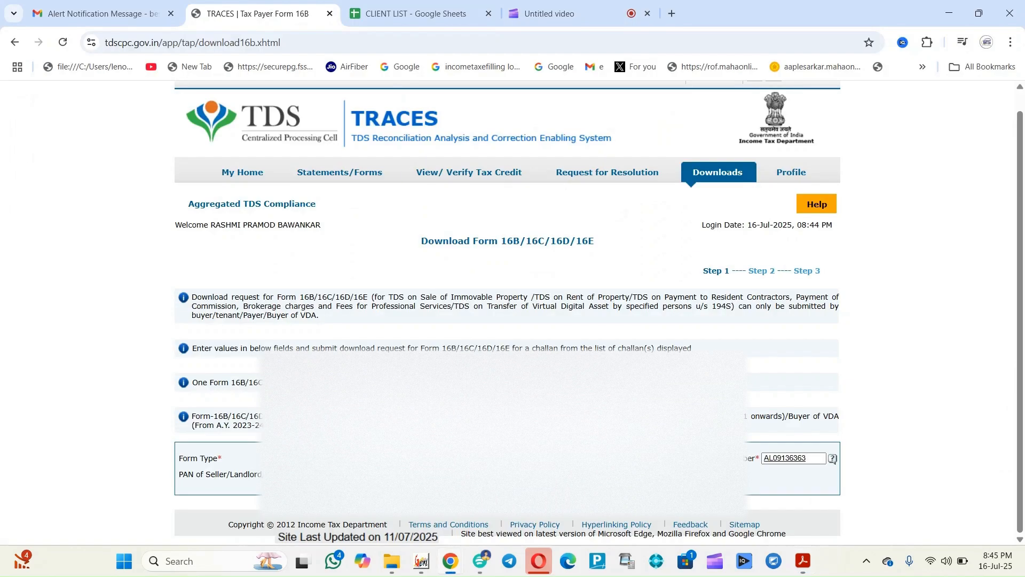
pyautogui.click(379, 474)
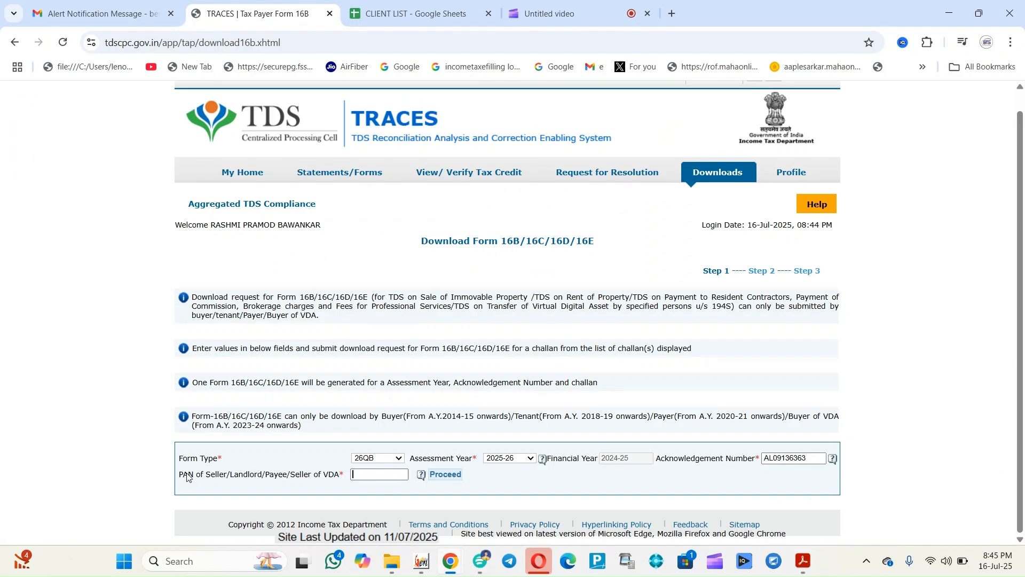
pyautogui.hotkey('alt', 'Tab')
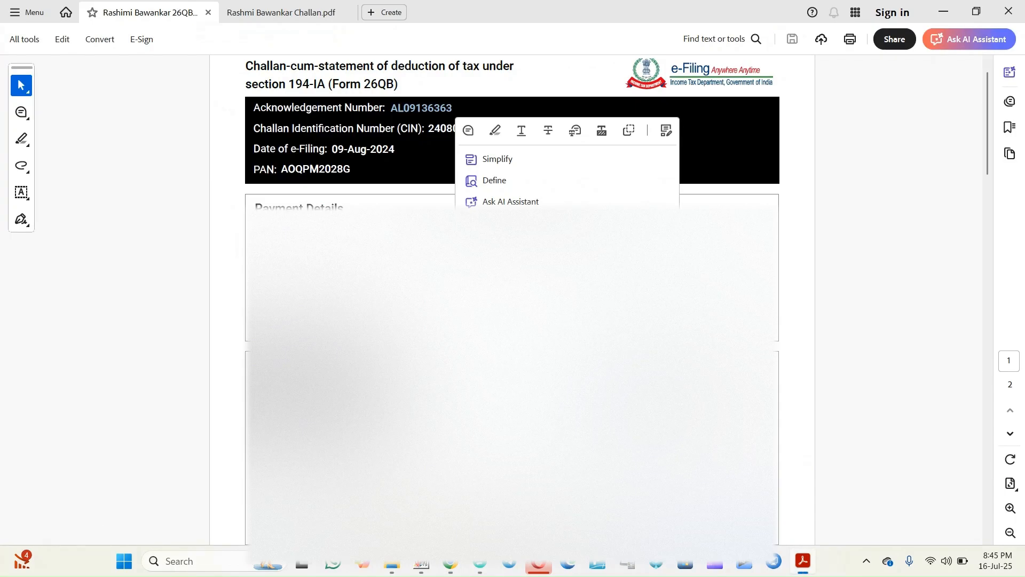
pyautogui.moveTo(988, 146); pyautogui.dragTo(1009, 233)
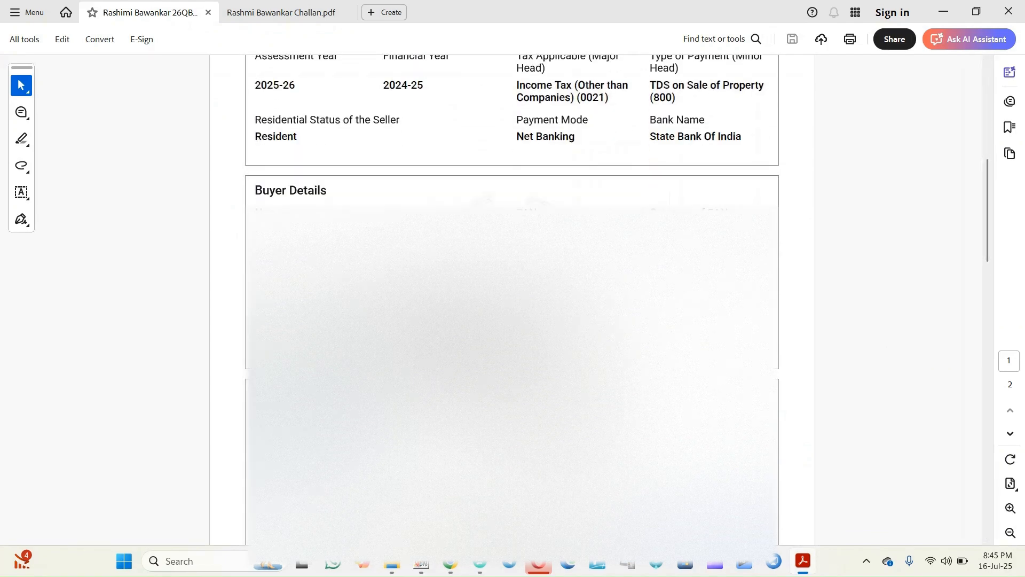
pyautogui.hotkey('alt', 'Tab')
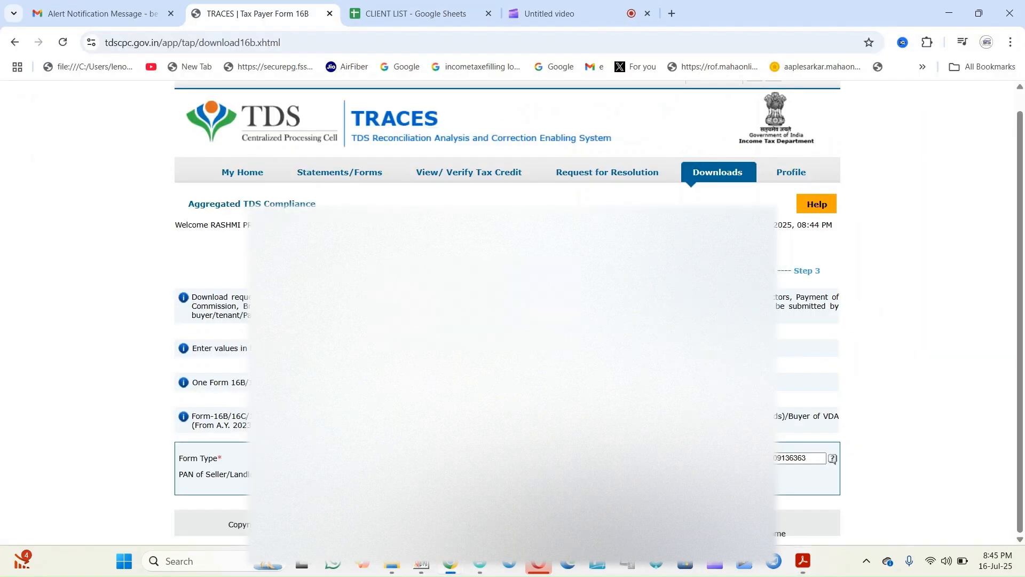
# Proceed and submit the Form 16B download request, then go back
pyautogui.click(453, 474)
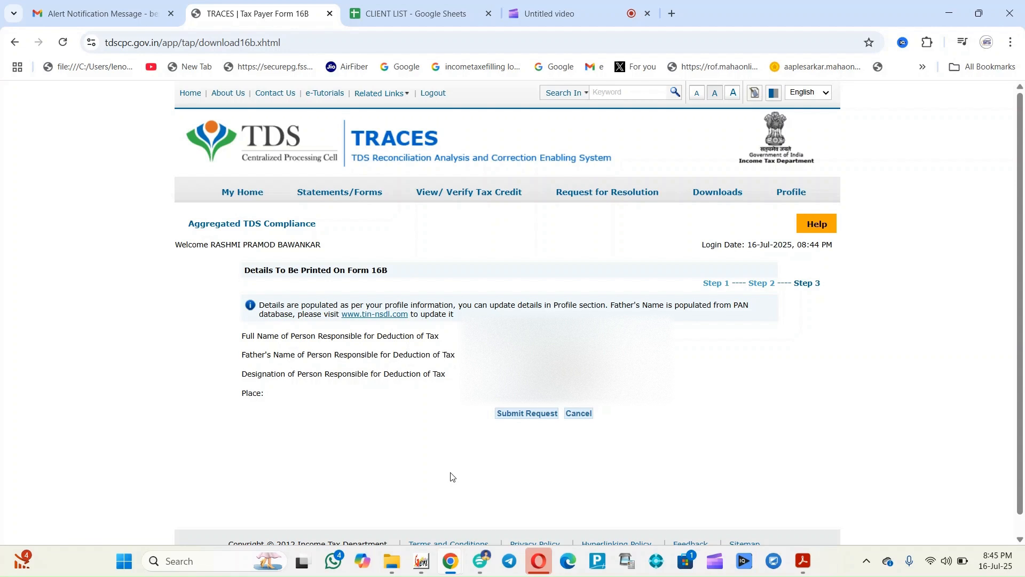
pyautogui.click(518, 415)
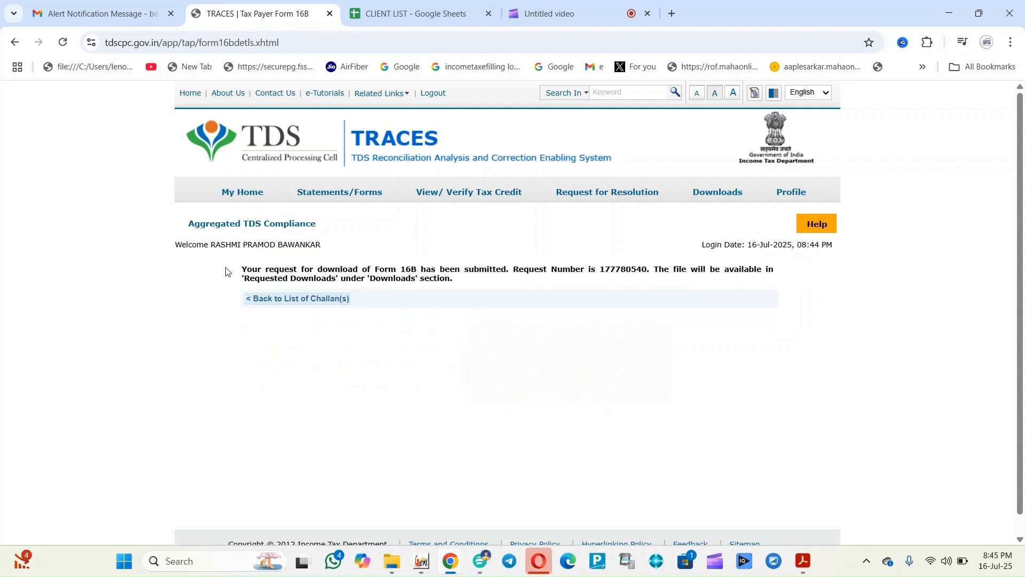
pyautogui.click(315, 300)
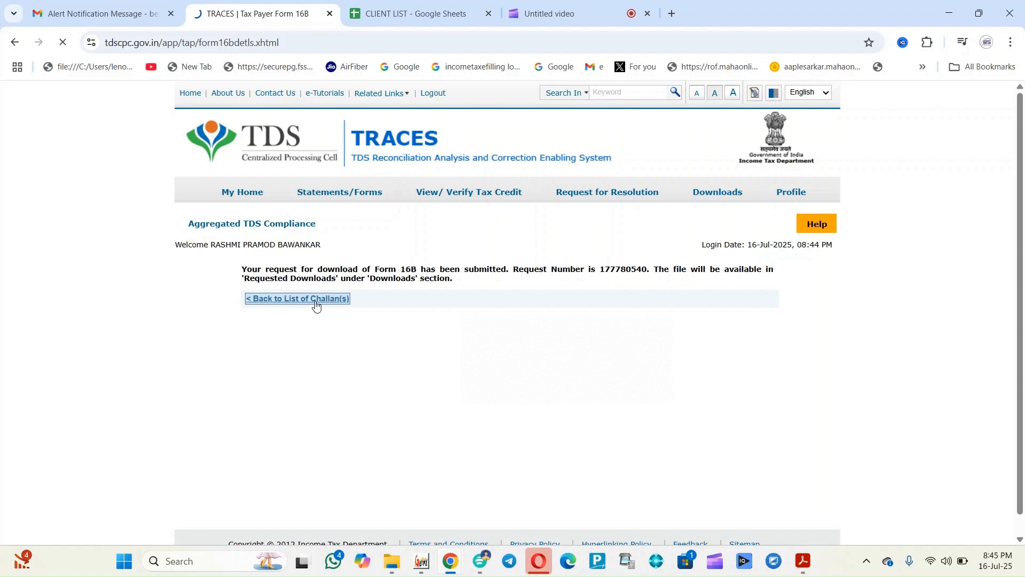
# View all requested downloads and select the Form 16B 26QB request row, now Available
pyautogui.moveTo(719, 195)
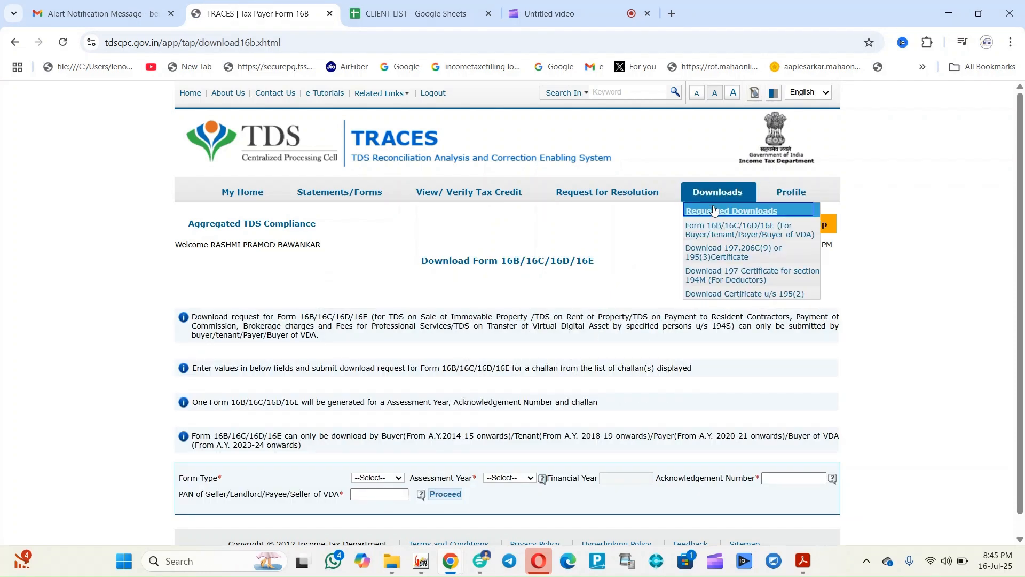
pyautogui.click(705, 213)
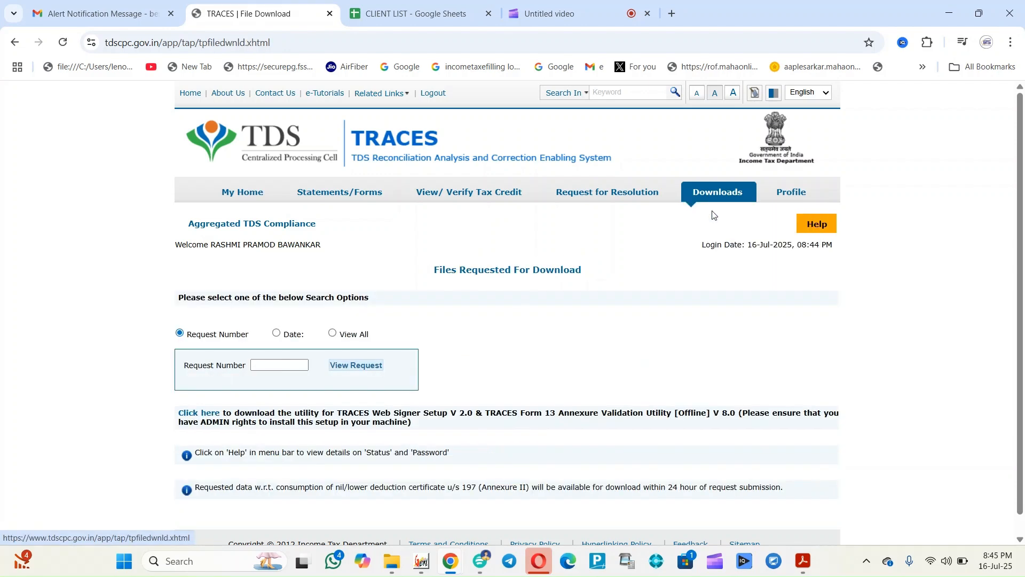
pyautogui.click(339, 338)
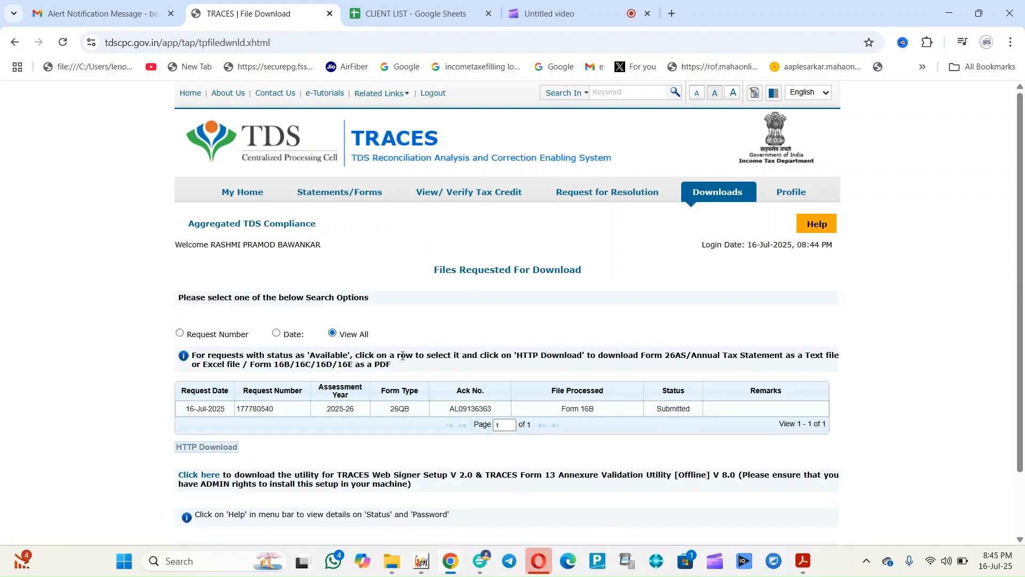
pyautogui.moveTo(183, 408); pyautogui.dragTo(506, 408)
pyautogui.moveTo(621, 407); pyautogui.dragTo(693, 414)
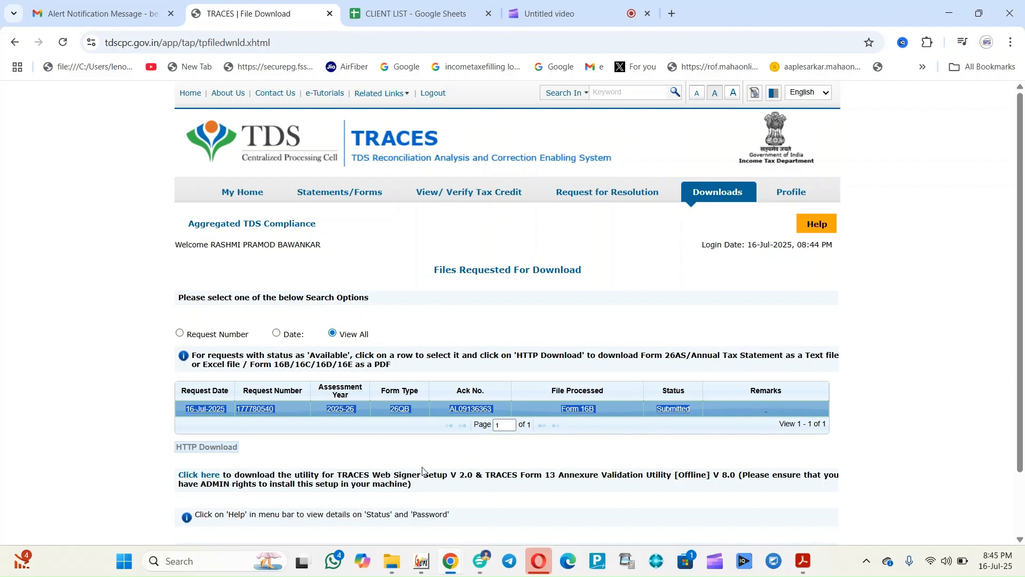
pyautogui.moveTo(1020, 245); pyautogui.dragTo(1024, 313)
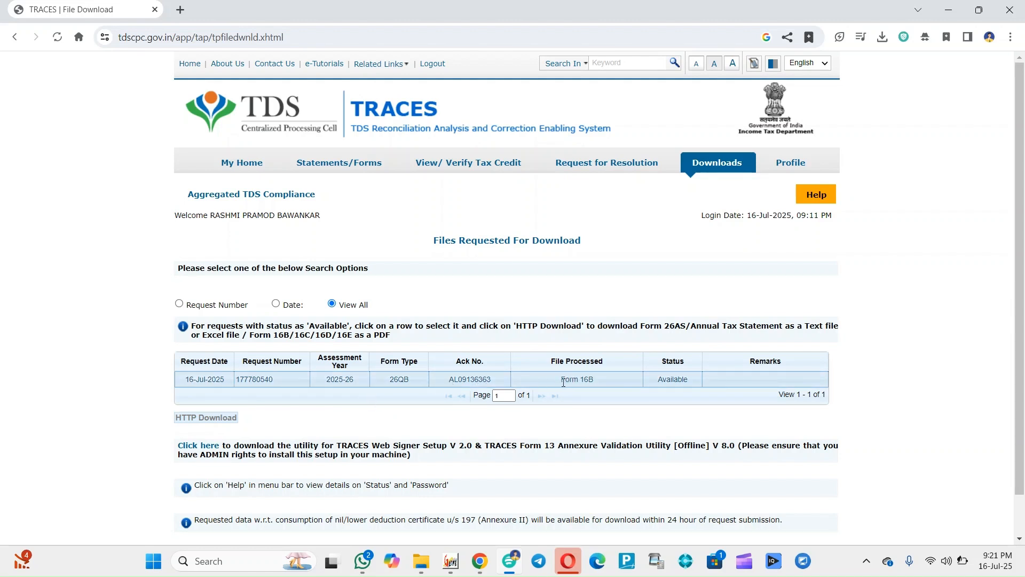
# Select the Available Form 16B request, HTTP-download its zip and show it in the Downloads folder
pyautogui.moveTo(560, 379); pyautogui.dragTo(709, 392)
pyautogui.click(661, 380)
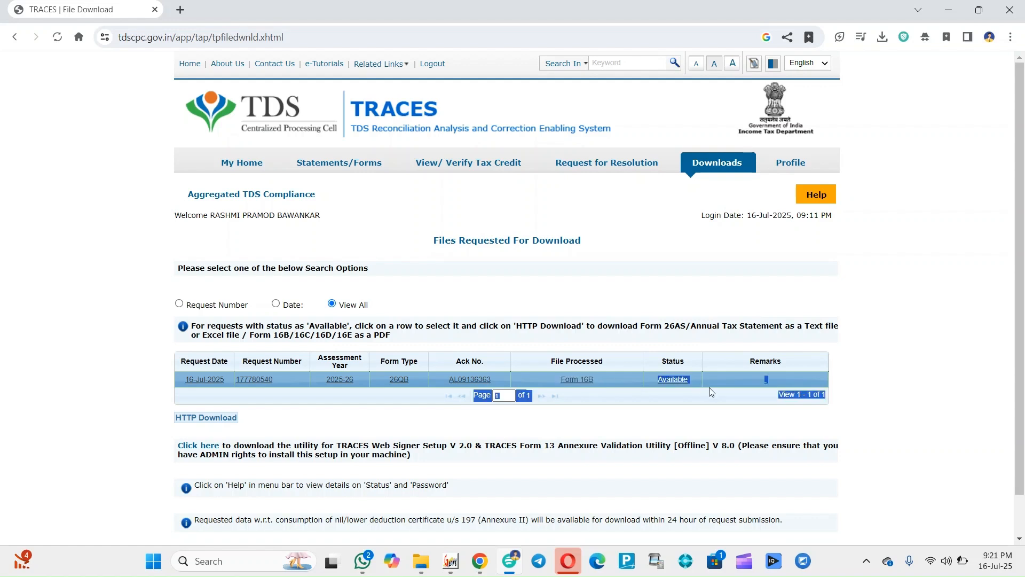
pyautogui.click(627, 393)
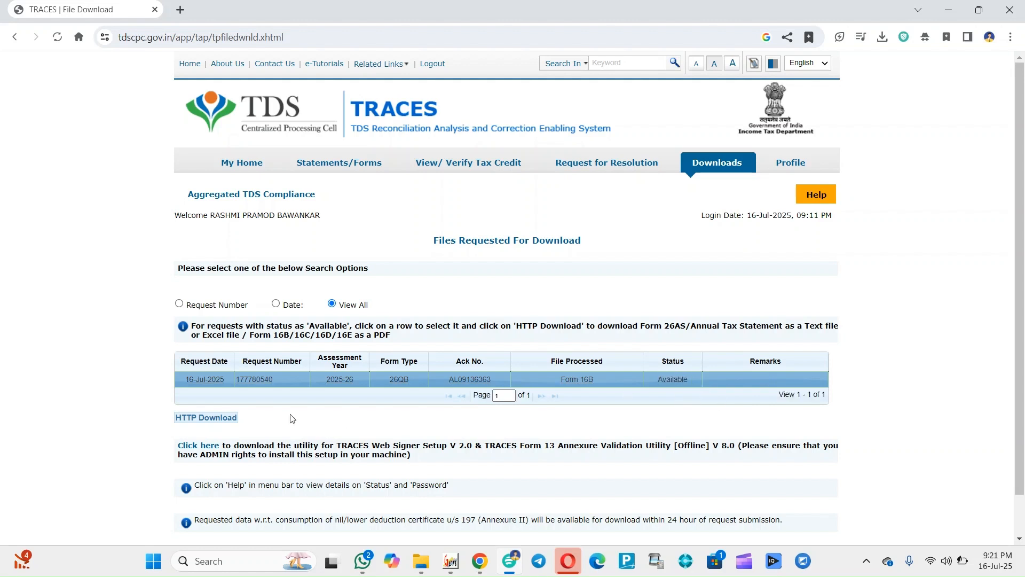
pyautogui.click(199, 423)
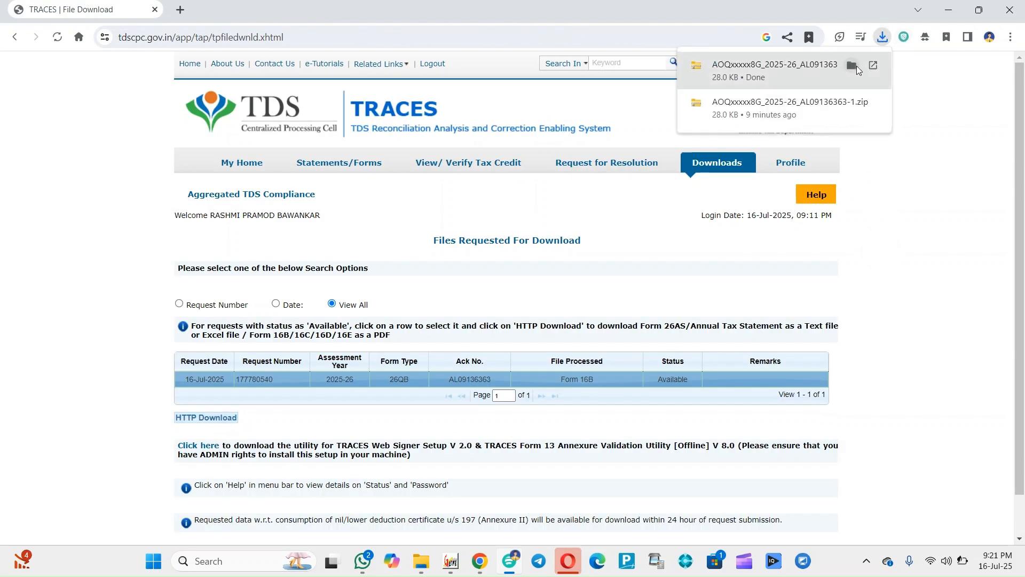
pyautogui.click(856, 66)
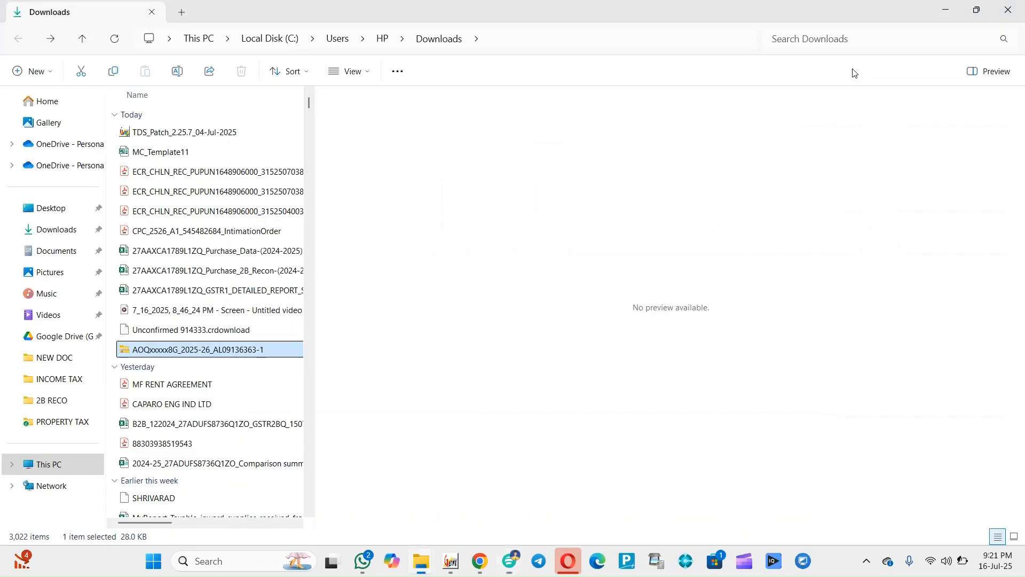
# Extract all files from the Form 16B zip into the suggested folder
pyautogui.rightClick(190, 354)
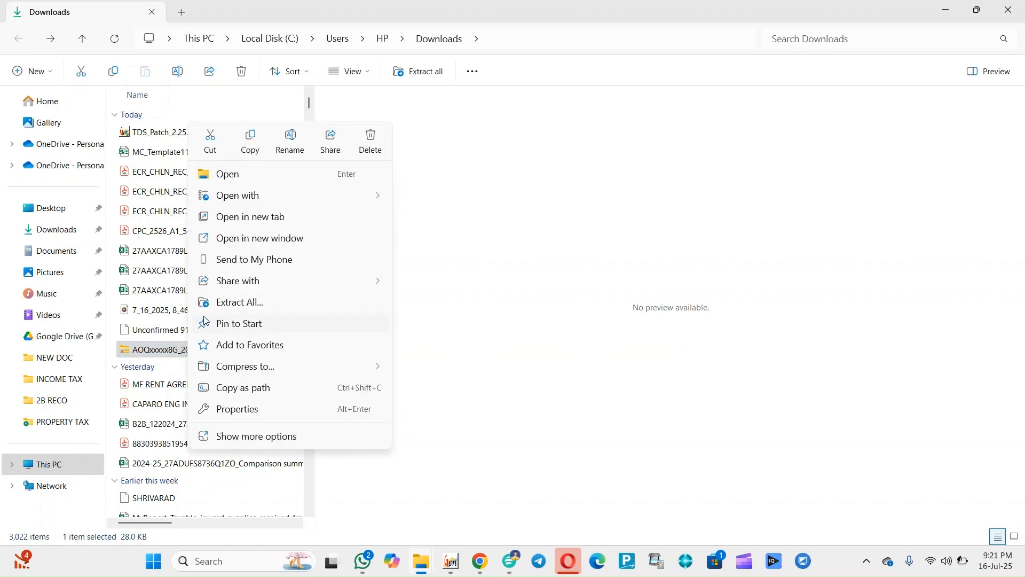
pyautogui.click(235, 303)
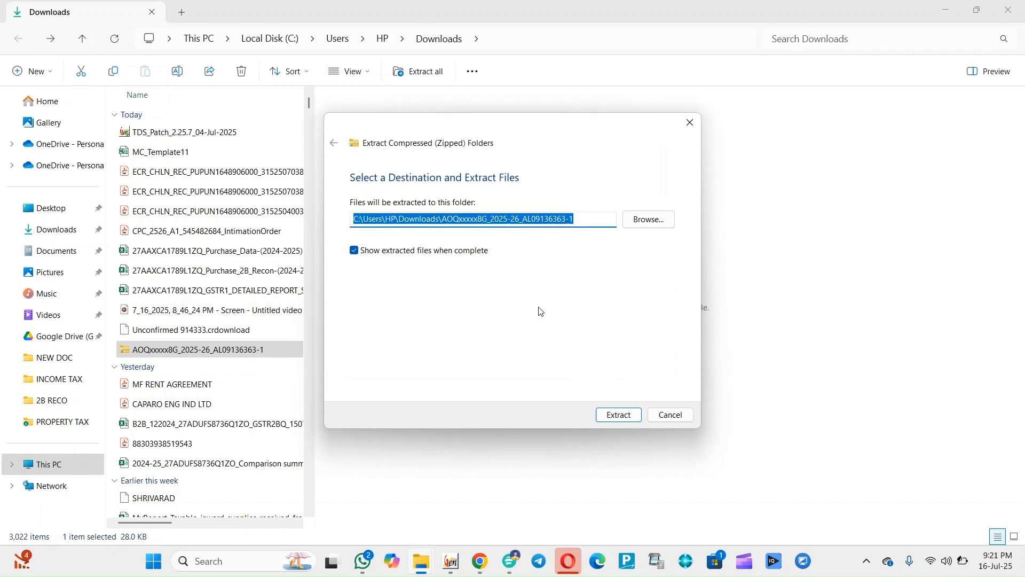
pyautogui.click(619, 416)
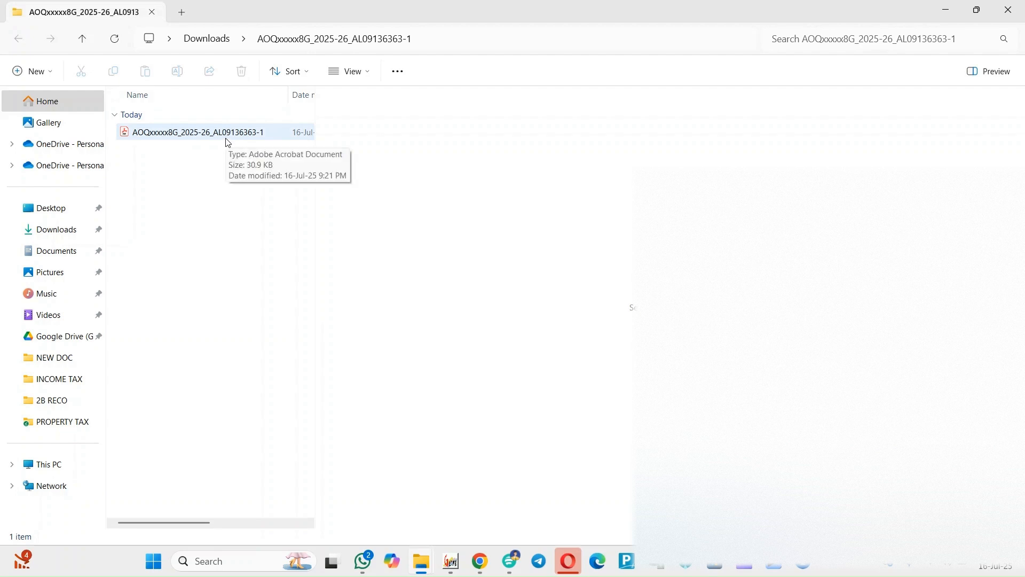
# Open the extracted Form 16B folder and the 30.9 KB PDF certificate inside it
pyautogui.click(214, 39)
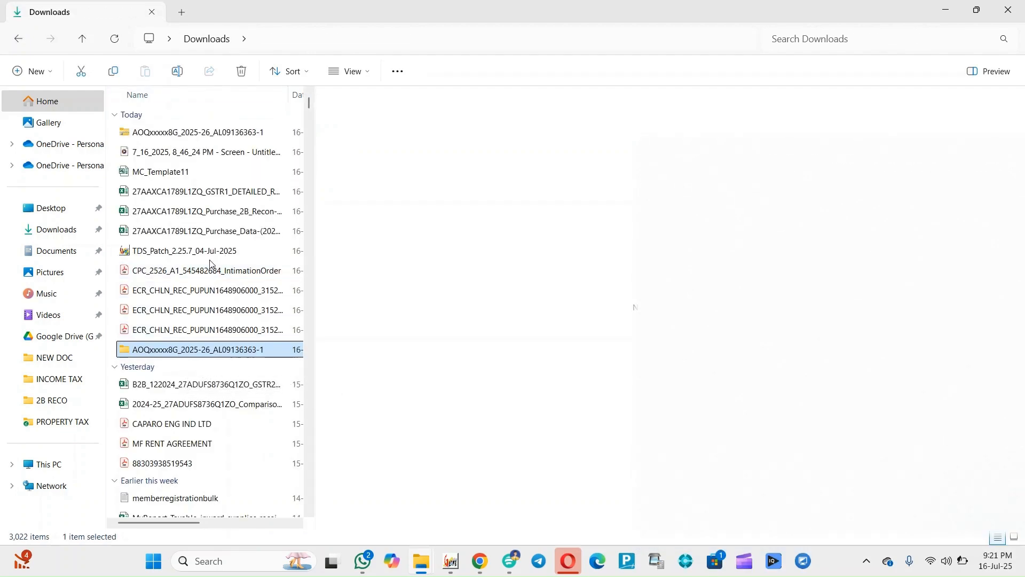
pyautogui.click(220, 135)
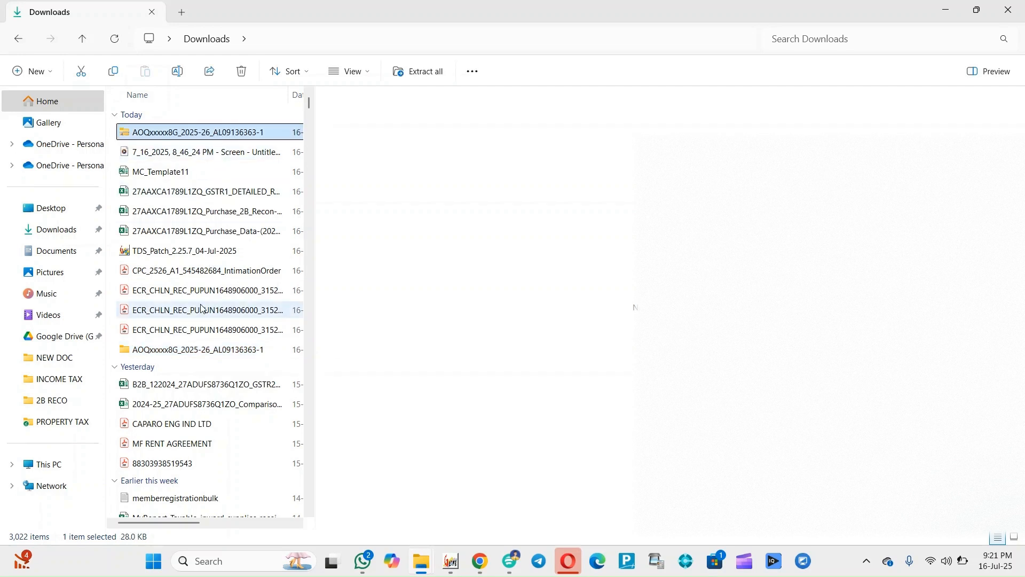
pyautogui.doubleClick(216, 350)
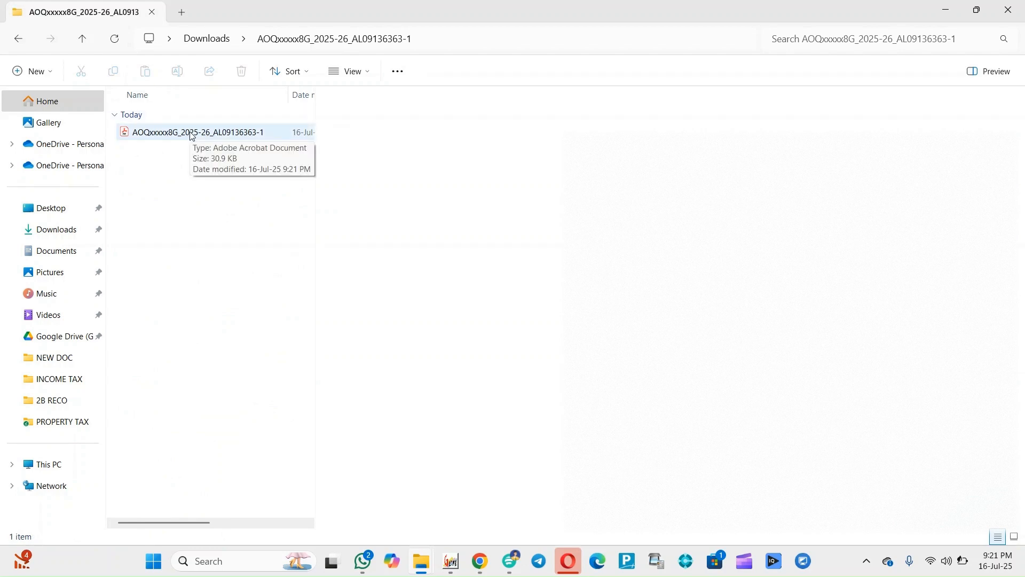
pyautogui.click(192, 133)
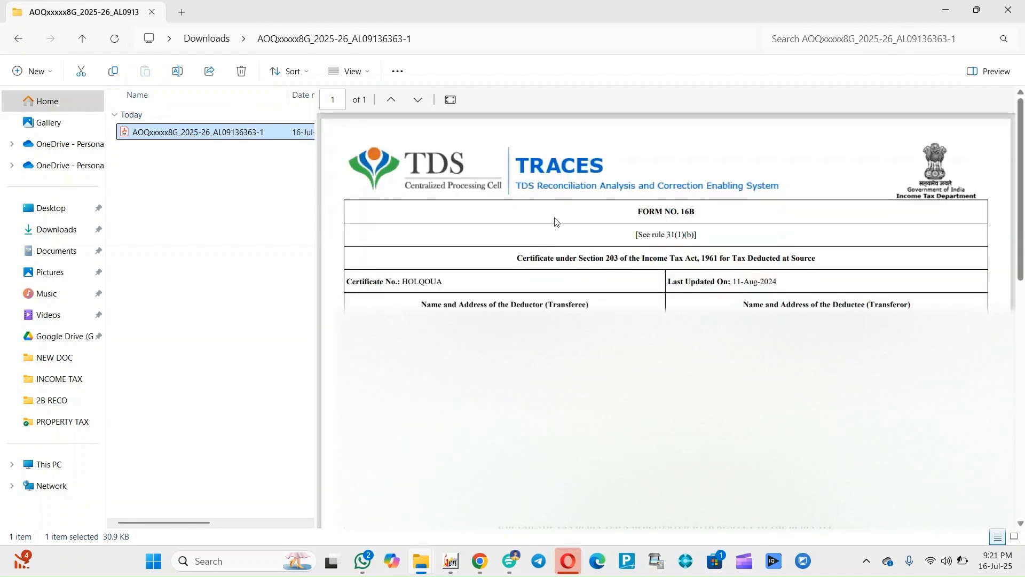
pyautogui.press('Return')
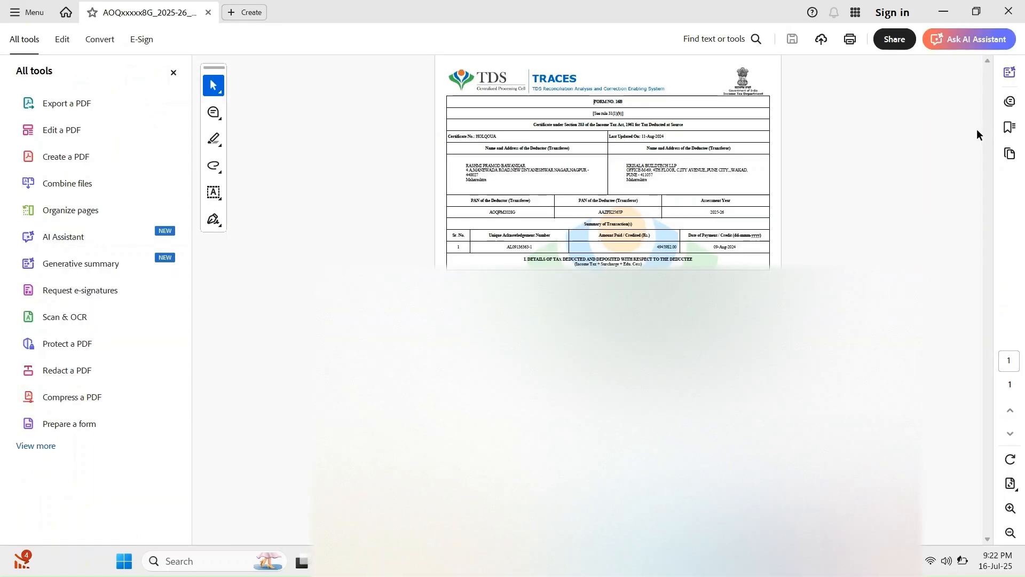
# Fit the certificate to page width and scroll down to the PAN and Summary of Transaction(s) tables
pyautogui.hotkey('ctrl', '2')
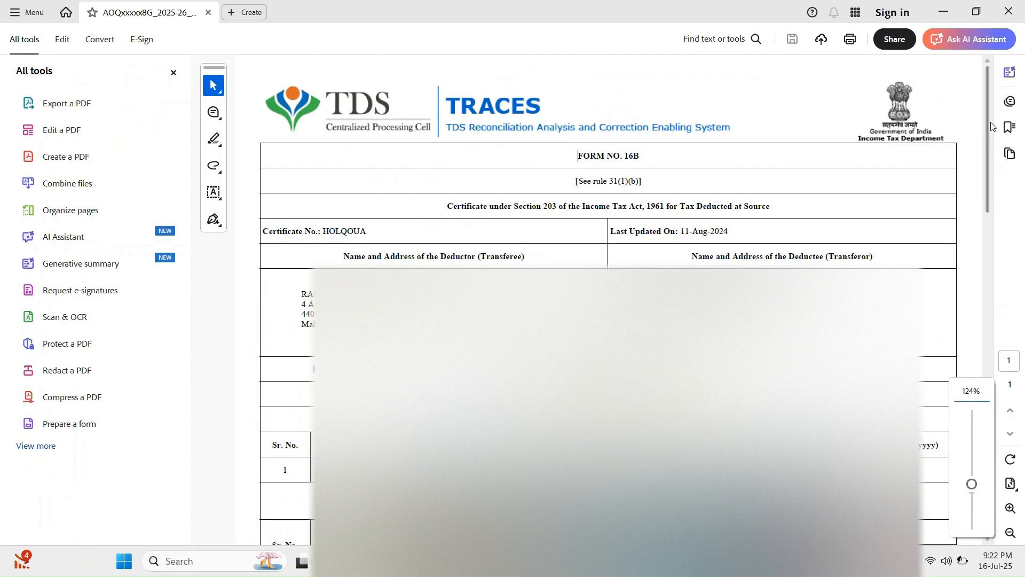
pyautogui.moveTo(986, 128); pyautogui.dragTo(982, 282)
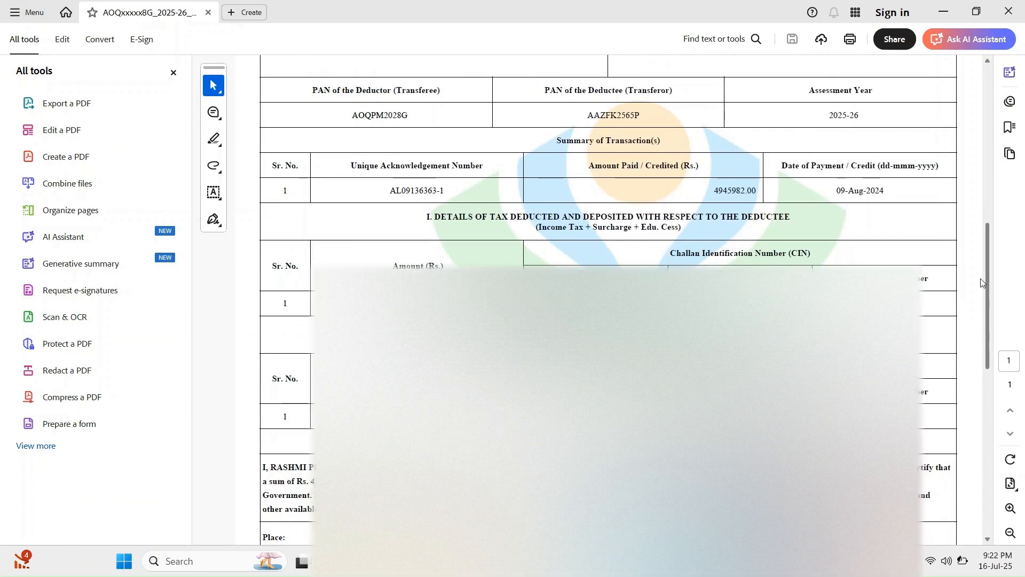